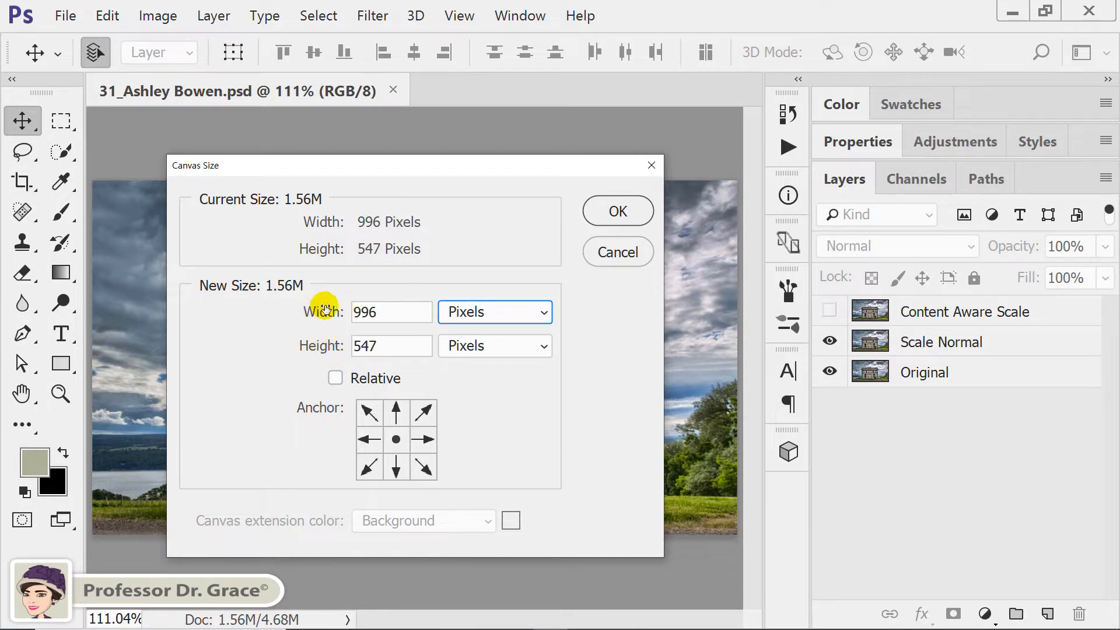
Step: Set the canvas width to 1400 pixels, anchored at the middle of the left edge so the extra space is added on the right
left_click_drag(391, 312, 332, 314)
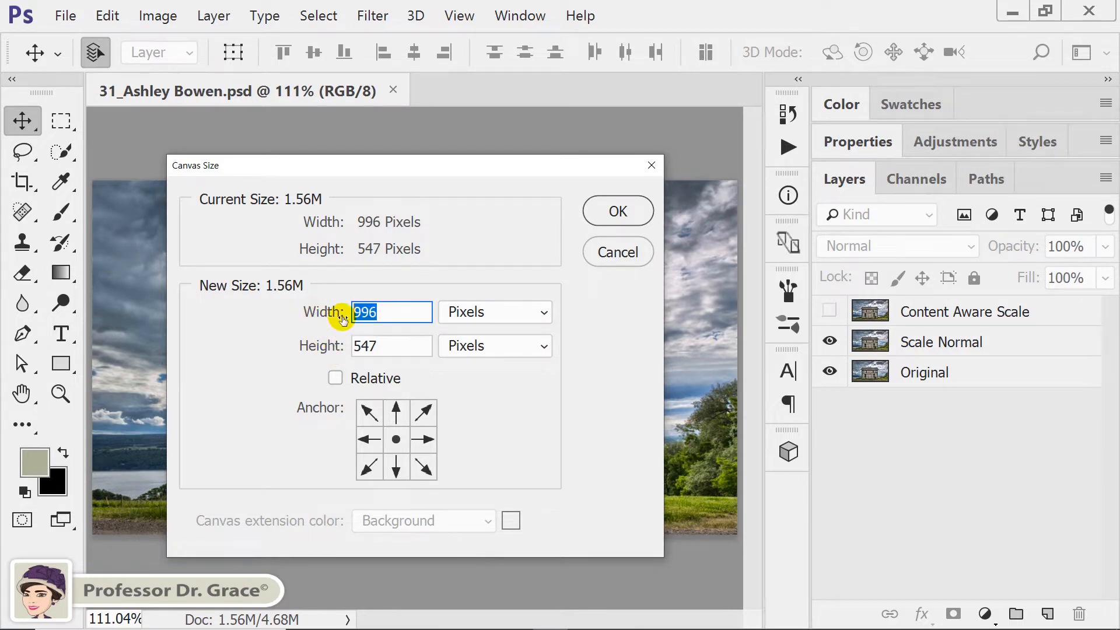
type("1400")
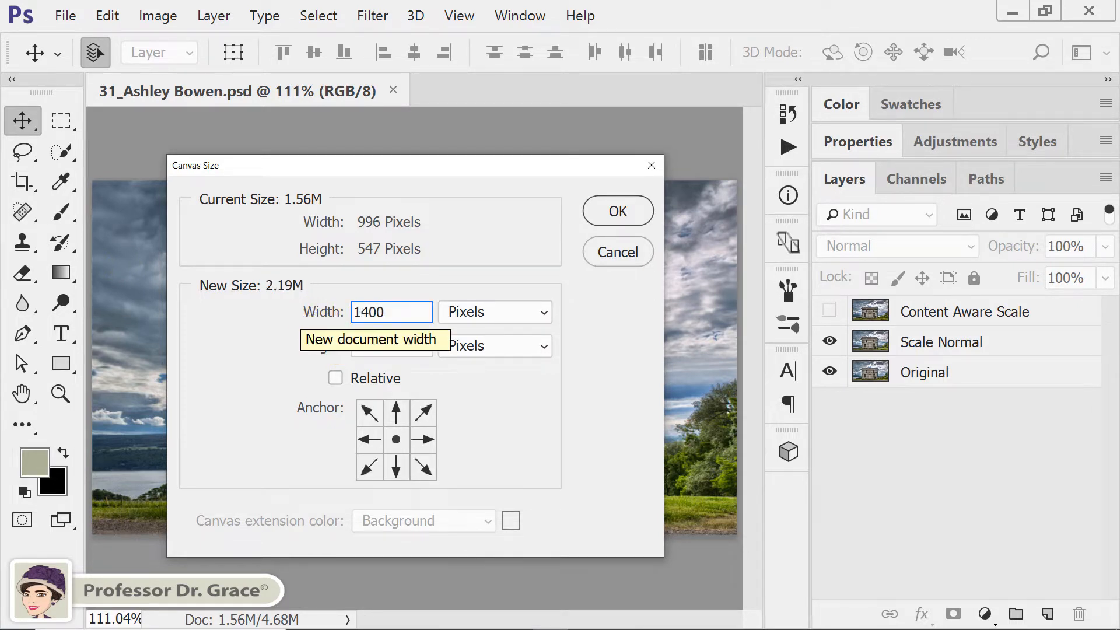
left_click(368, 440)
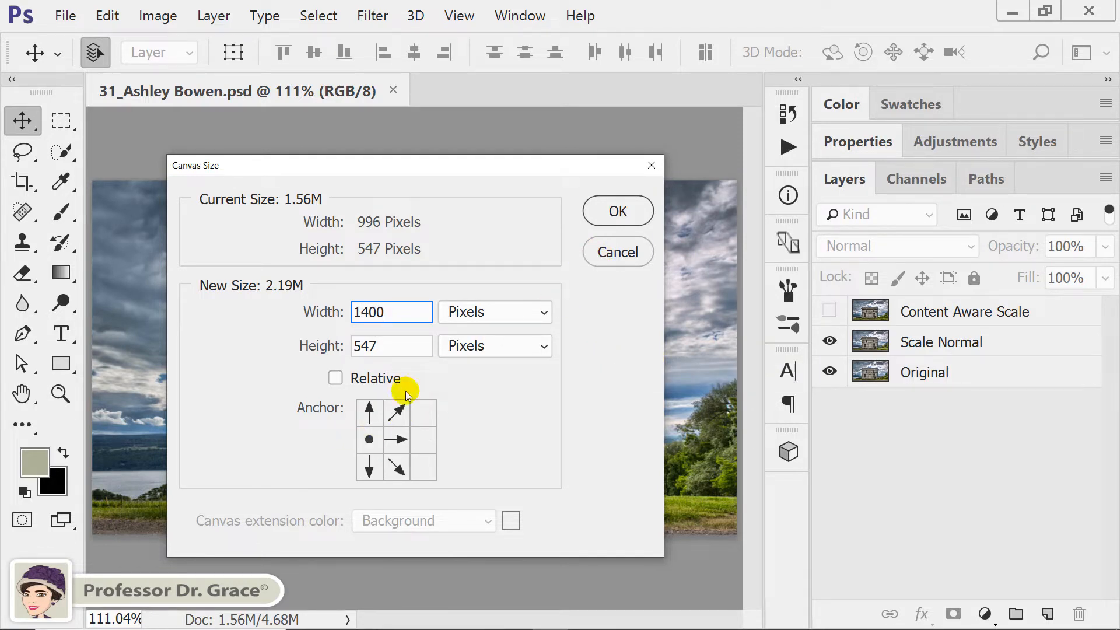
left_click(618, 210)
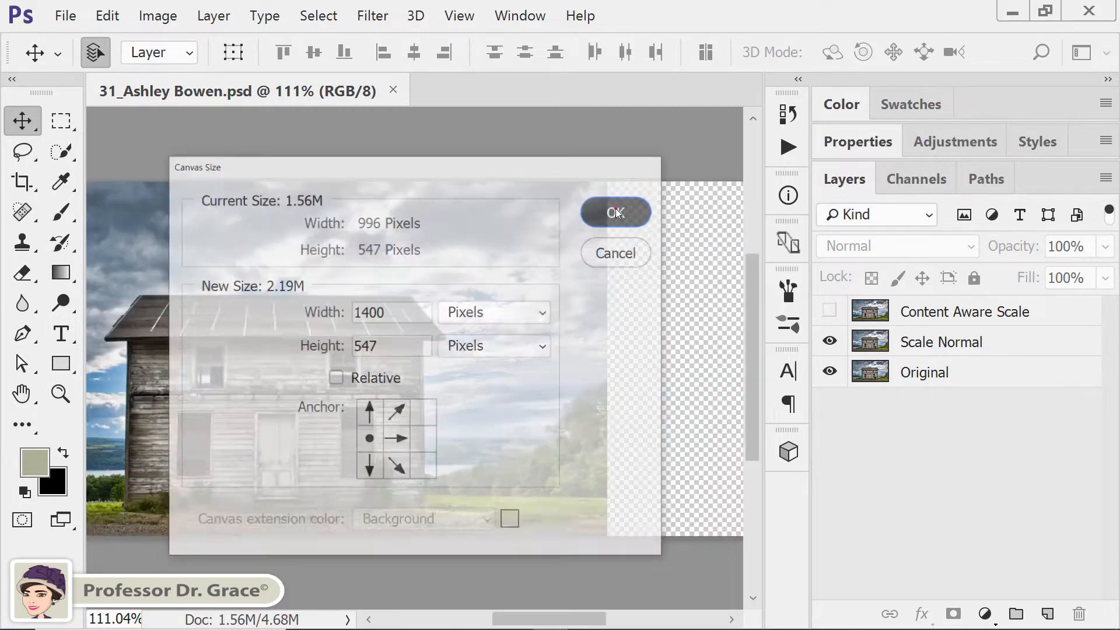
key("ctrl+0")
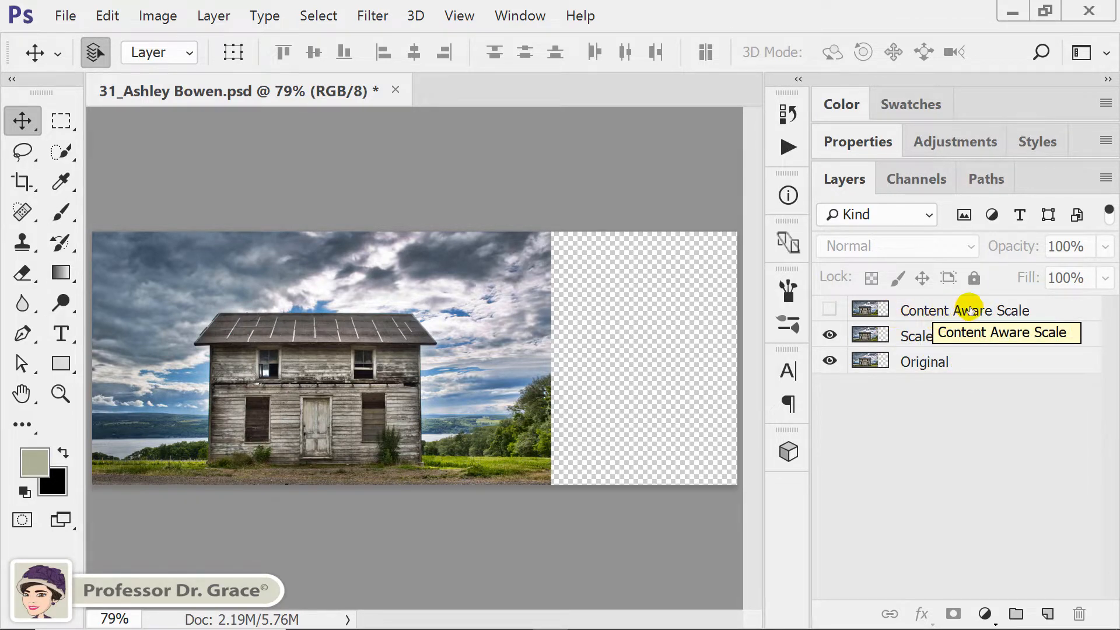
Step: Stretch the Scale Normal layer to 140.56% width with Free Transform, extending its right edge to the canvas edge
left_click(975, 340)
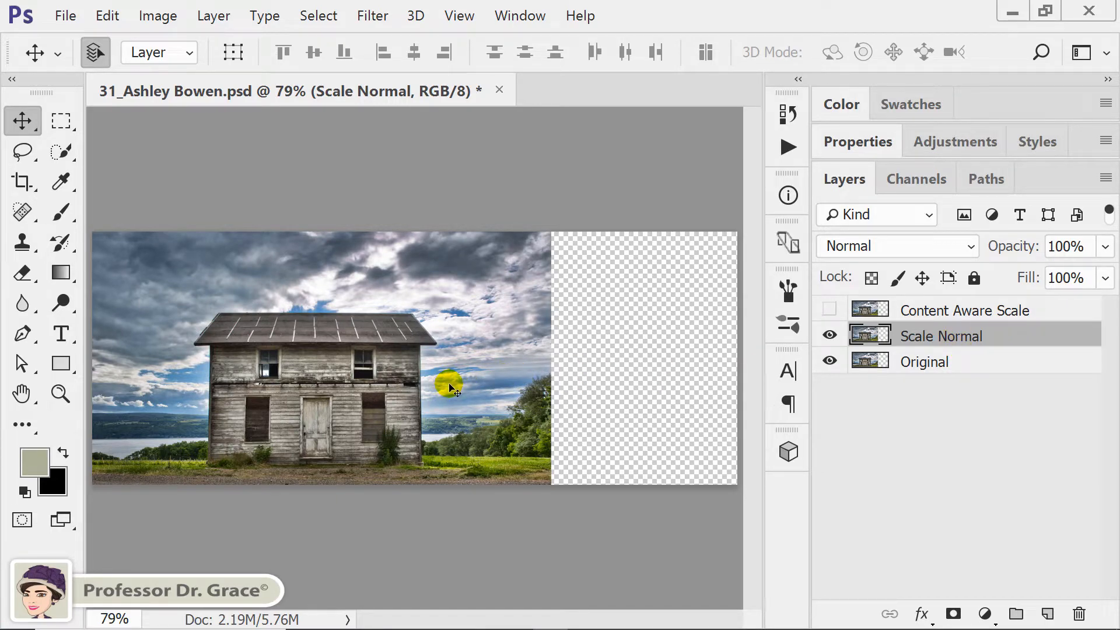
left_click(108, 16)
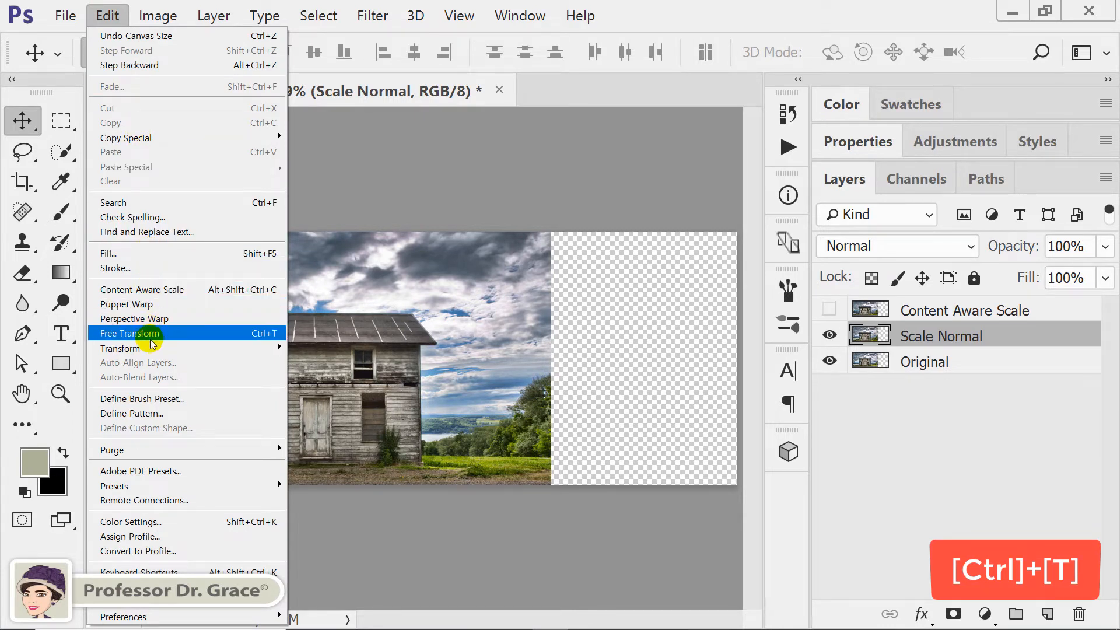
left_click(259, 337)
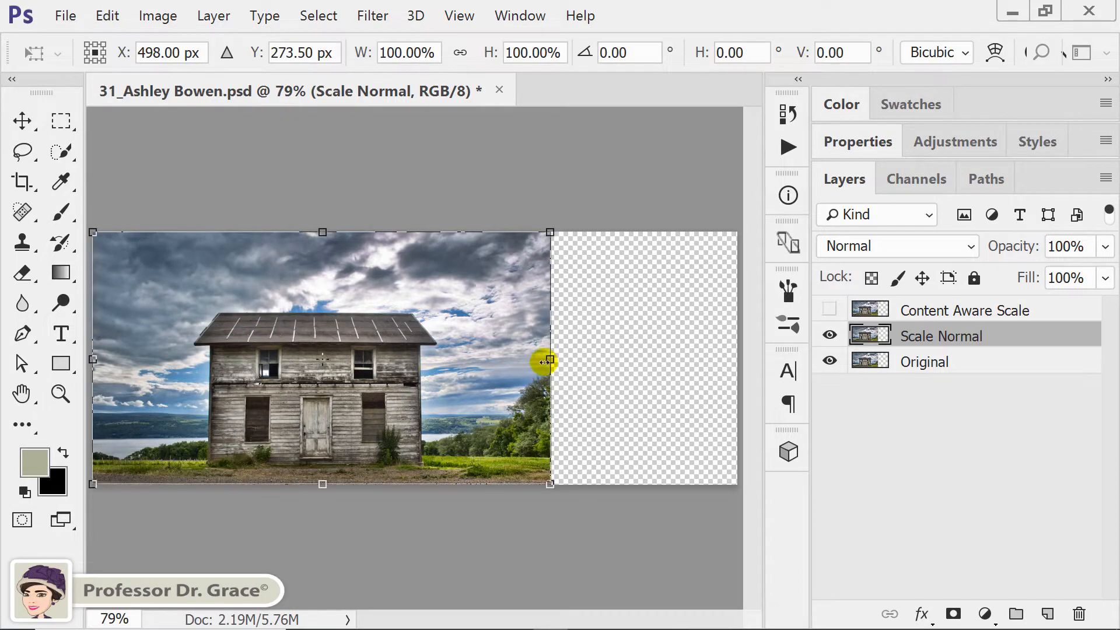
left_click_drag(553, 359, 737, 370)
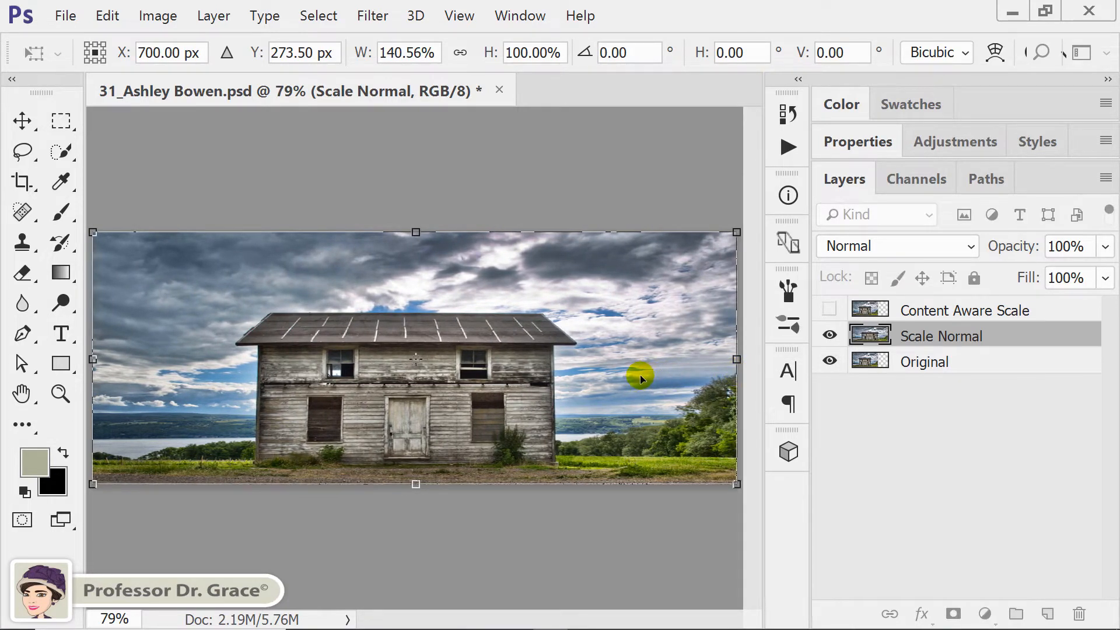
key("Return")
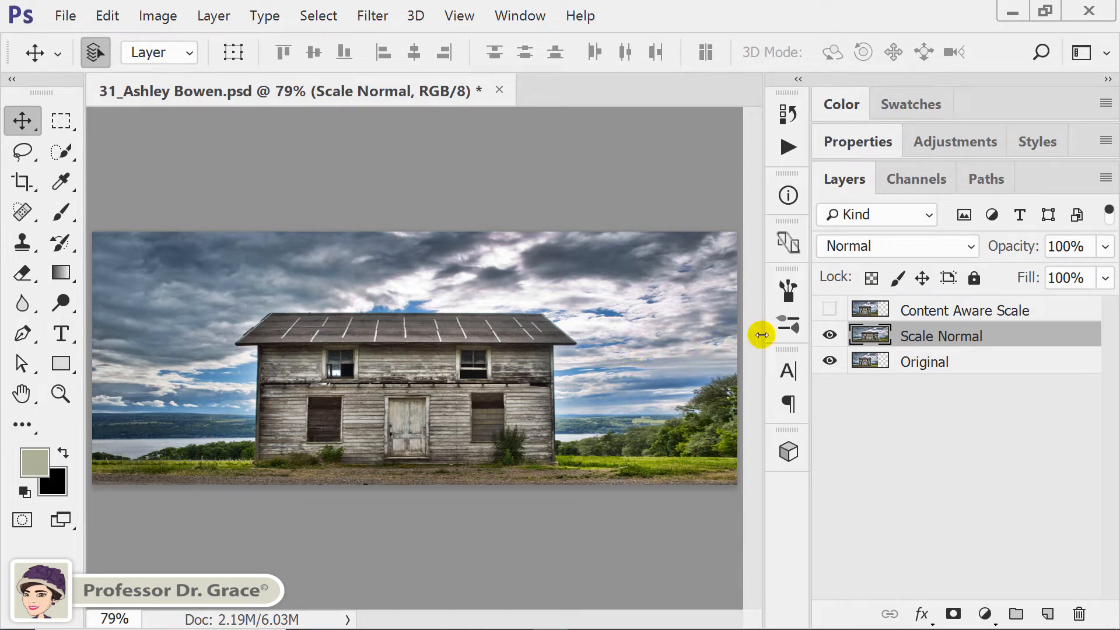
Step: Show the Content Aware Scale layer, hide the Scale Normal layer, and make Content Aware Scale the active layer
left_click(831, 311)
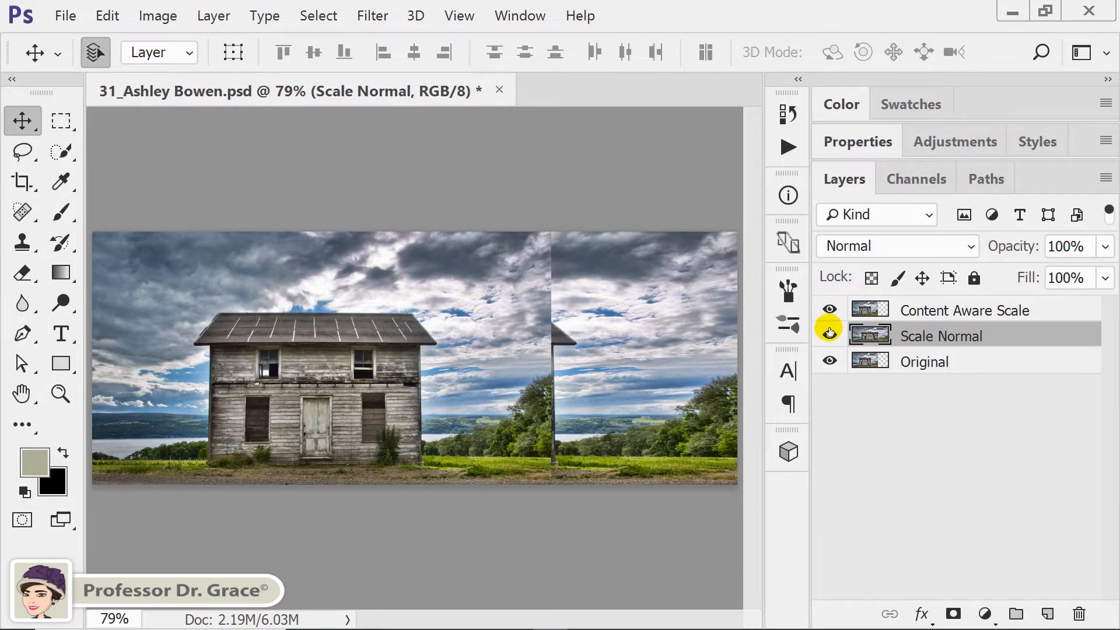
left_click(828, 335)
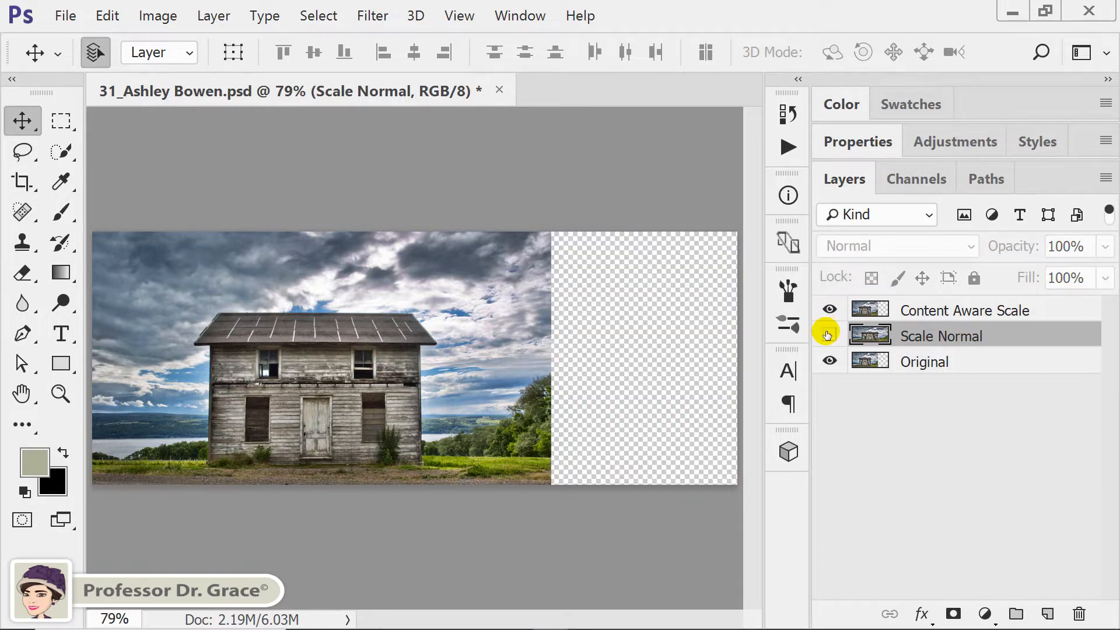
left_click(943, 312)
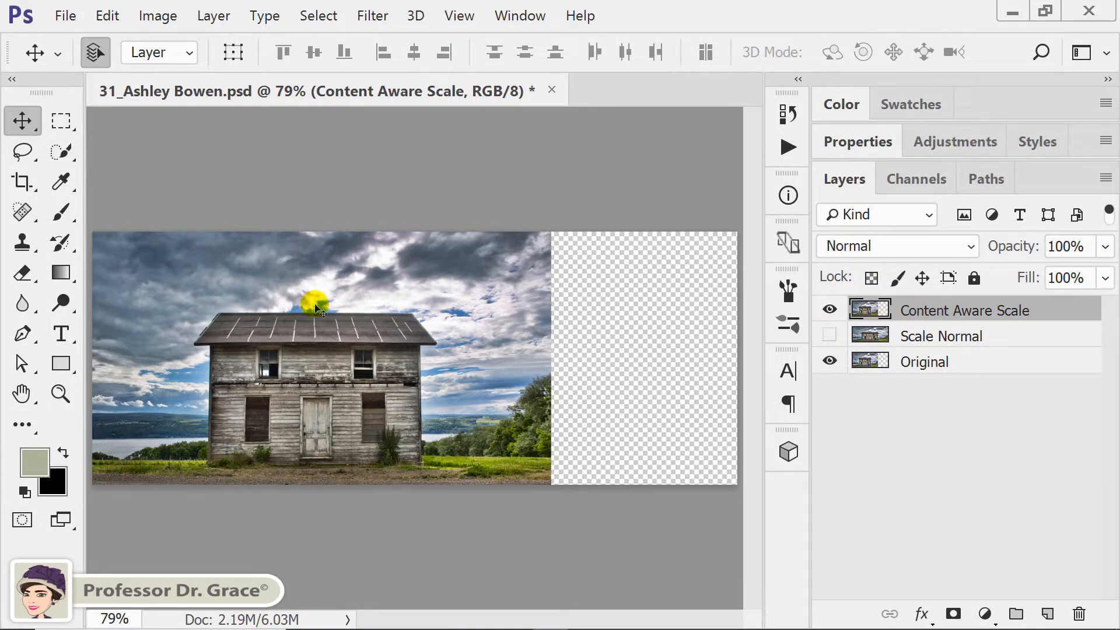
Step: Draw a straight-edged Lasso selection around the whole house, leaving a small margin outside the roof, walls and base
key("l")
key("ctrl+plus")
key("ctrl+plus")
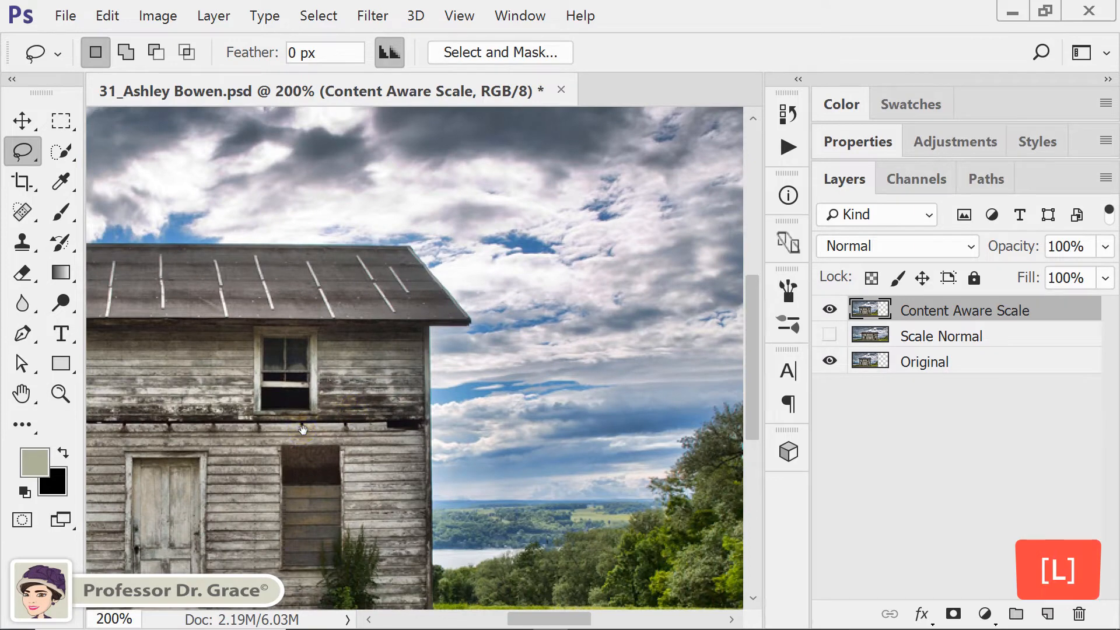
left_click_drag(303, 430, 554, 375)
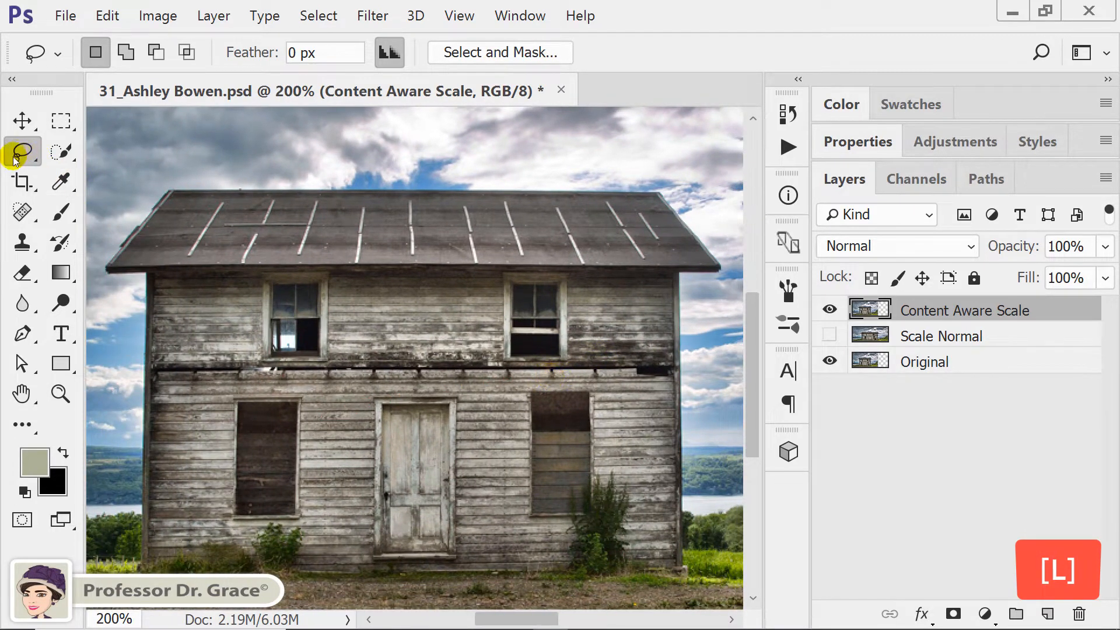
right_click(16, 156)
left_click(77, 155)
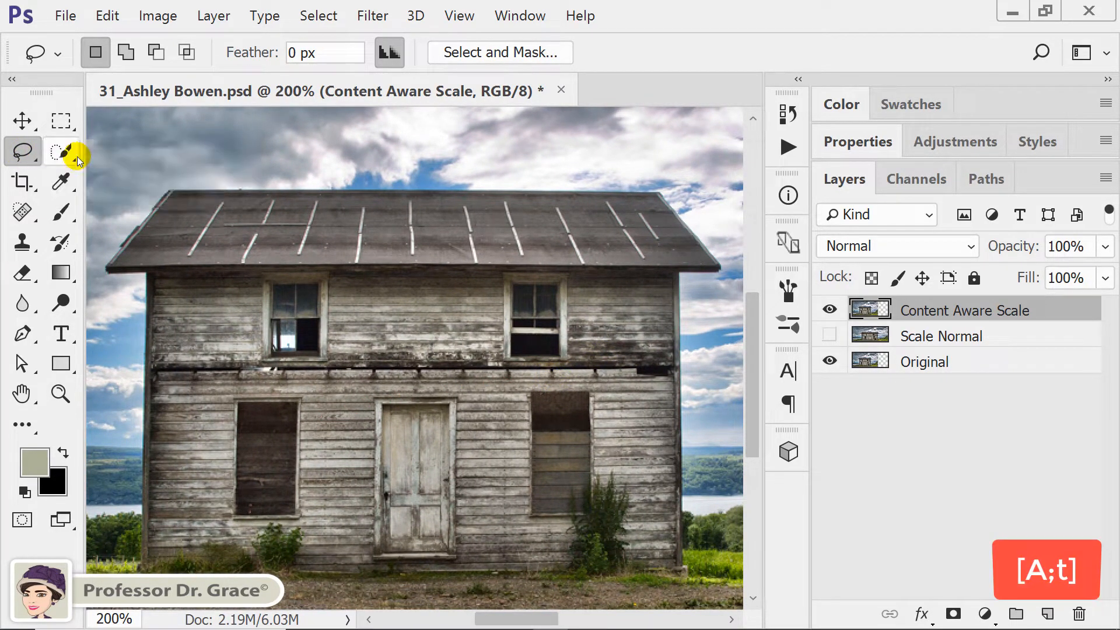
left_click(161, 174)
left_click(90, 272)
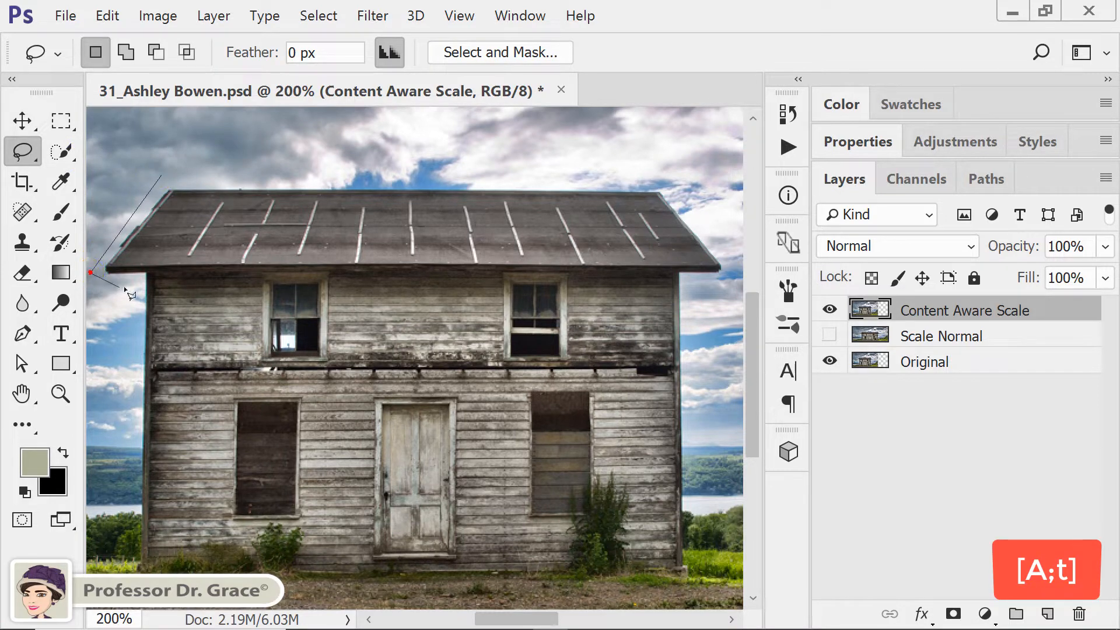
left_click(127, 286)
left_click(126, 589)
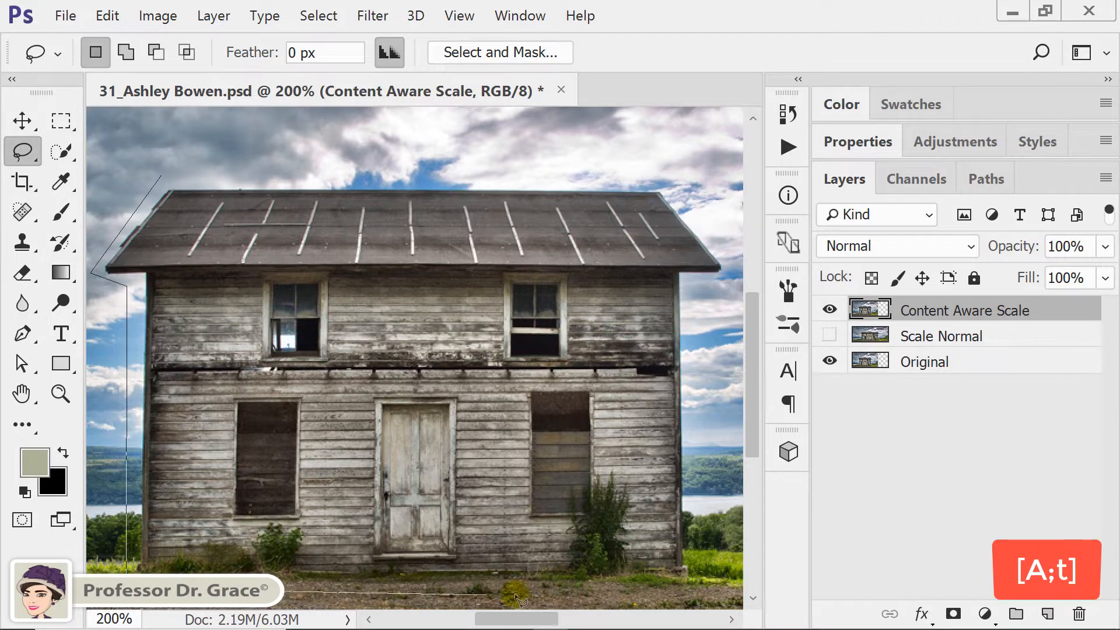
left_click(704, 590)
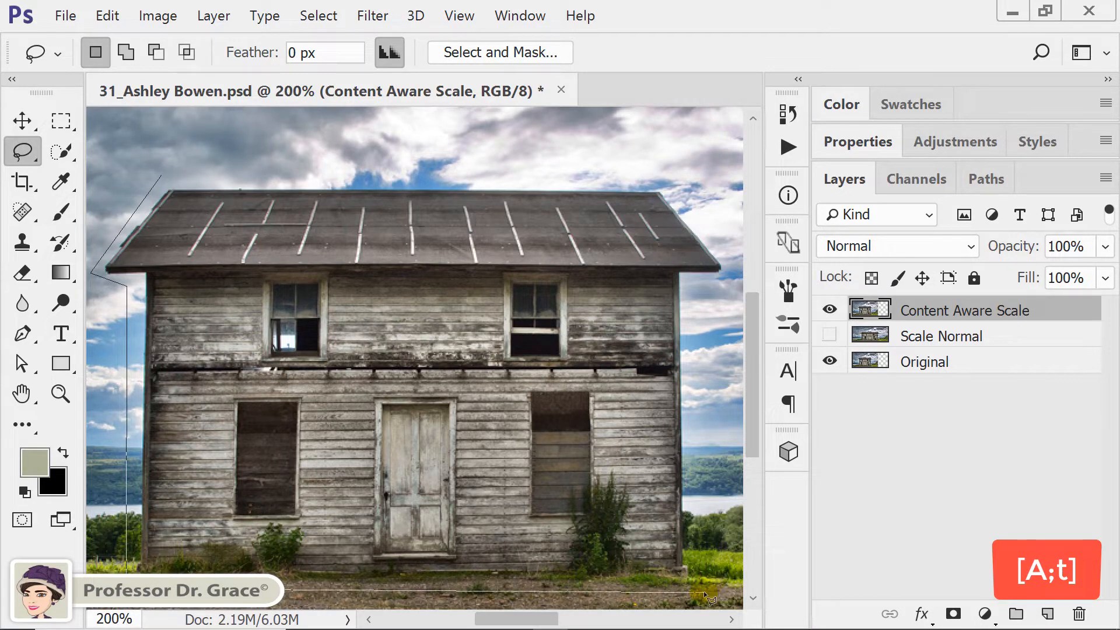
left_click(697, 282)
left_click(735, 281)
left_click(736, 255)
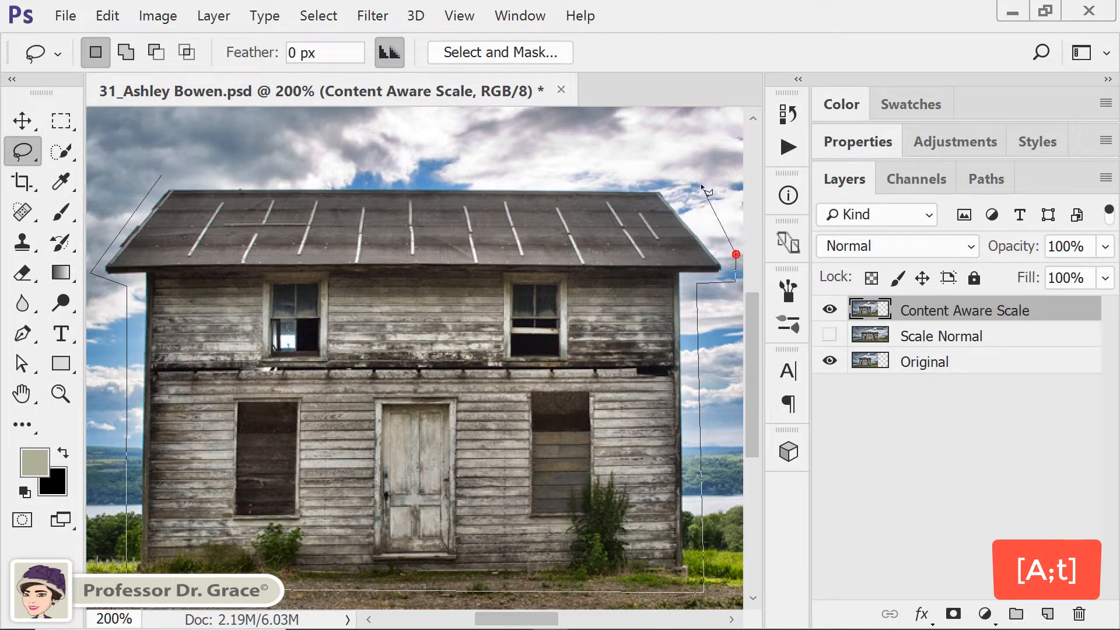
left_click(661, 170)
left_click(157, 164)
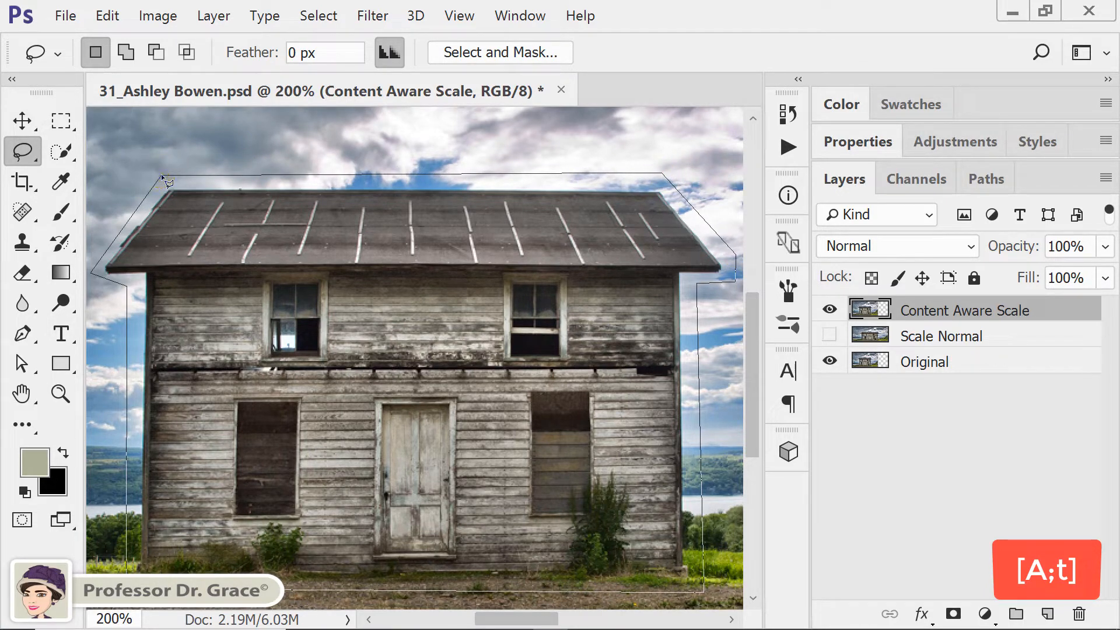
left_click(161, 174)
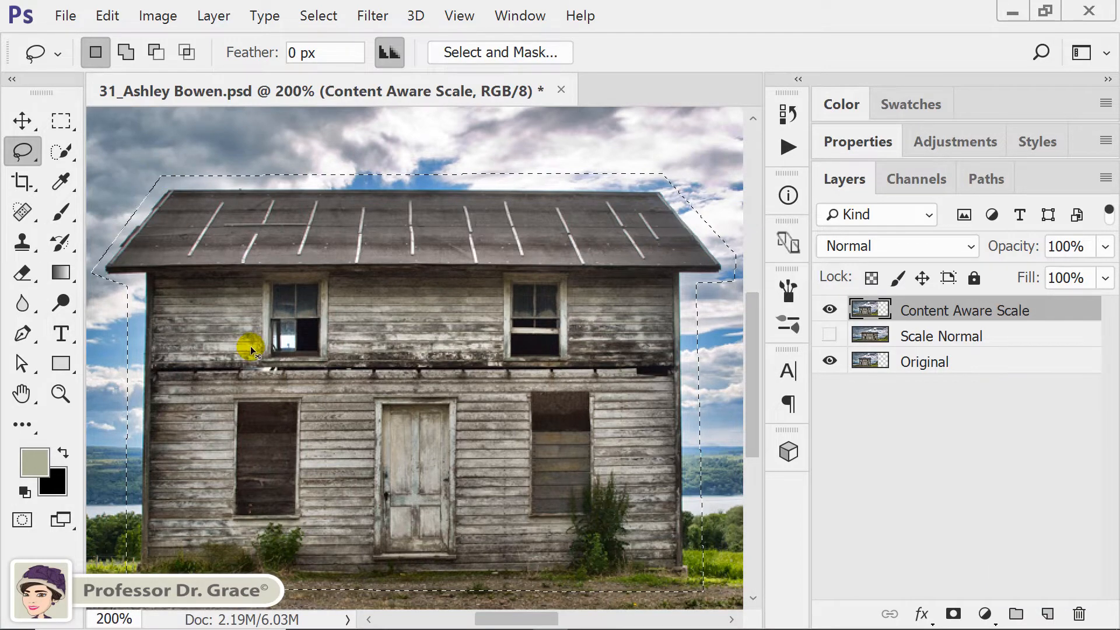
Step: Save the house selection as a new channel named House, and deselect it
key("ctrl+0")
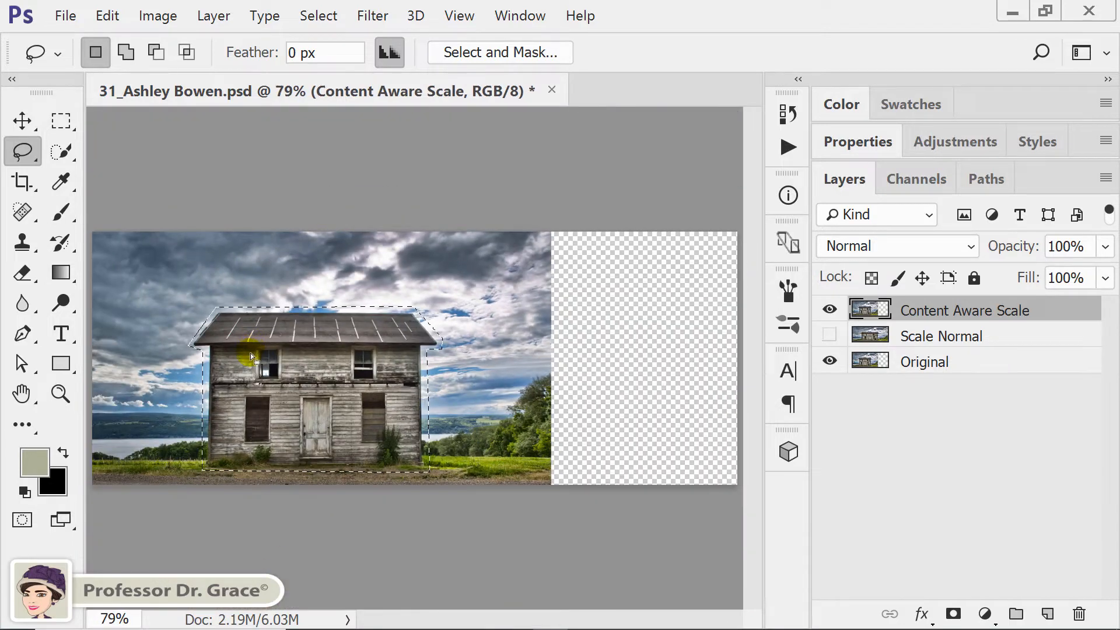
left_click(315, 15)
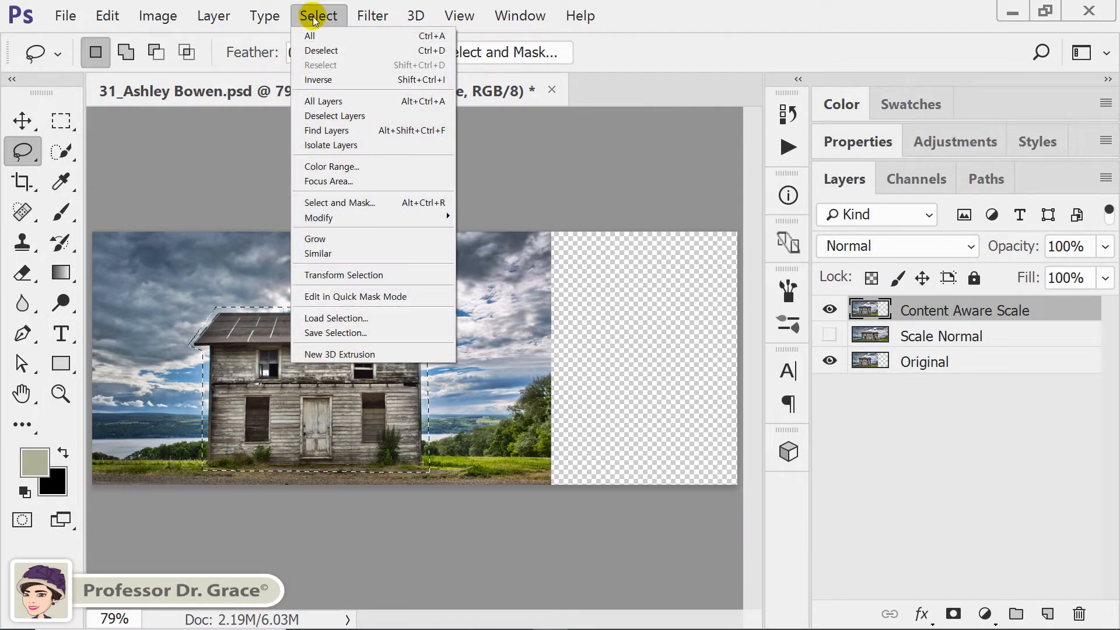
left_click(378, 330)
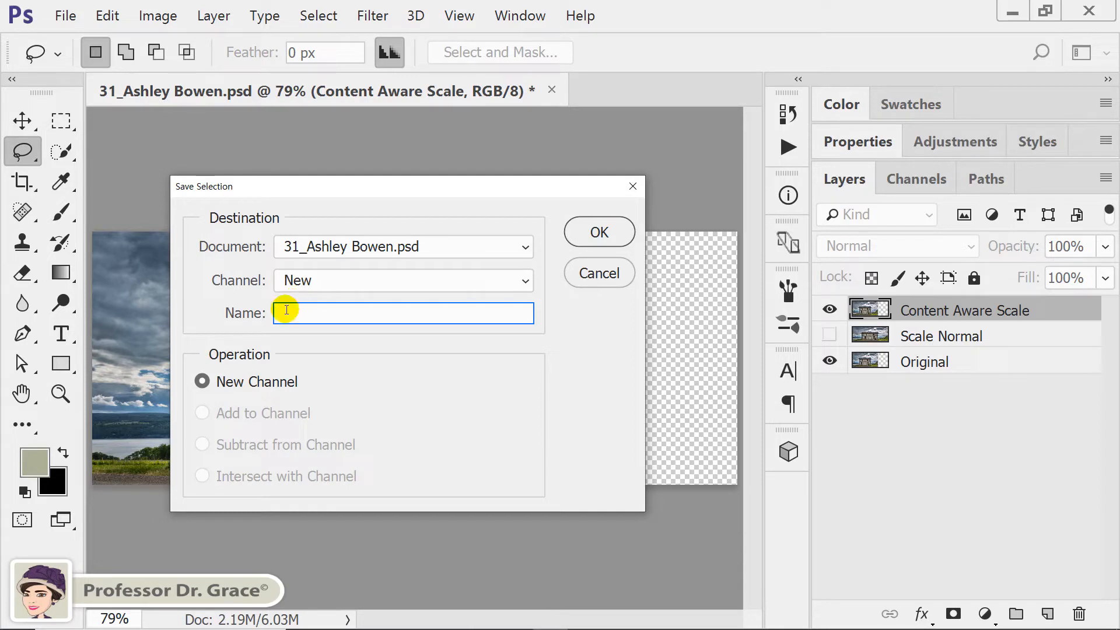
type("House")
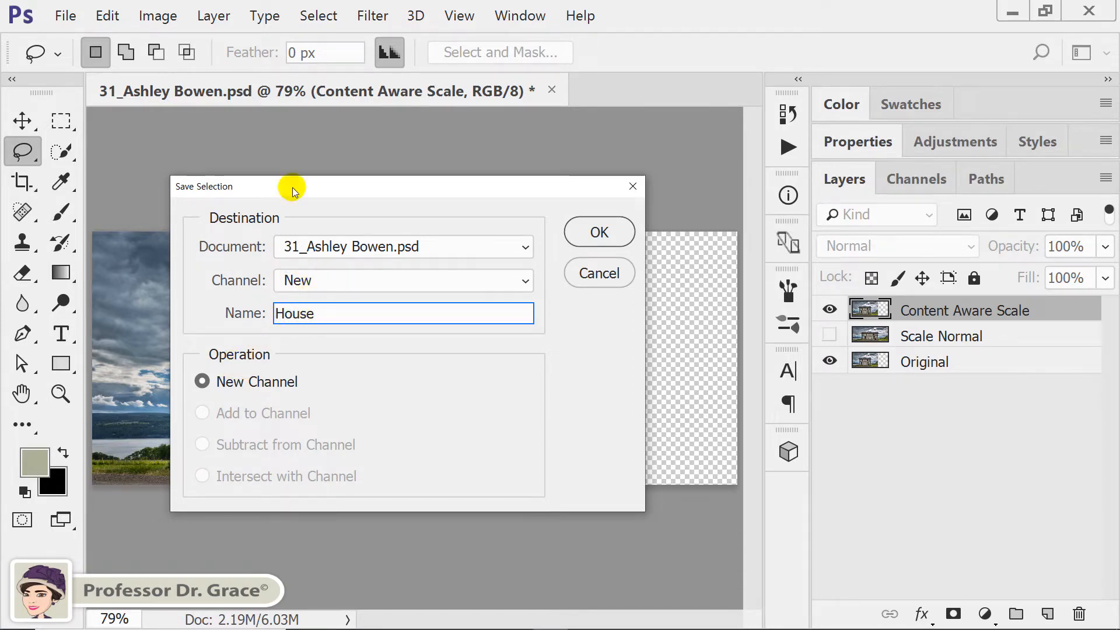
left_click(612, 230)
key("ctrl+d")
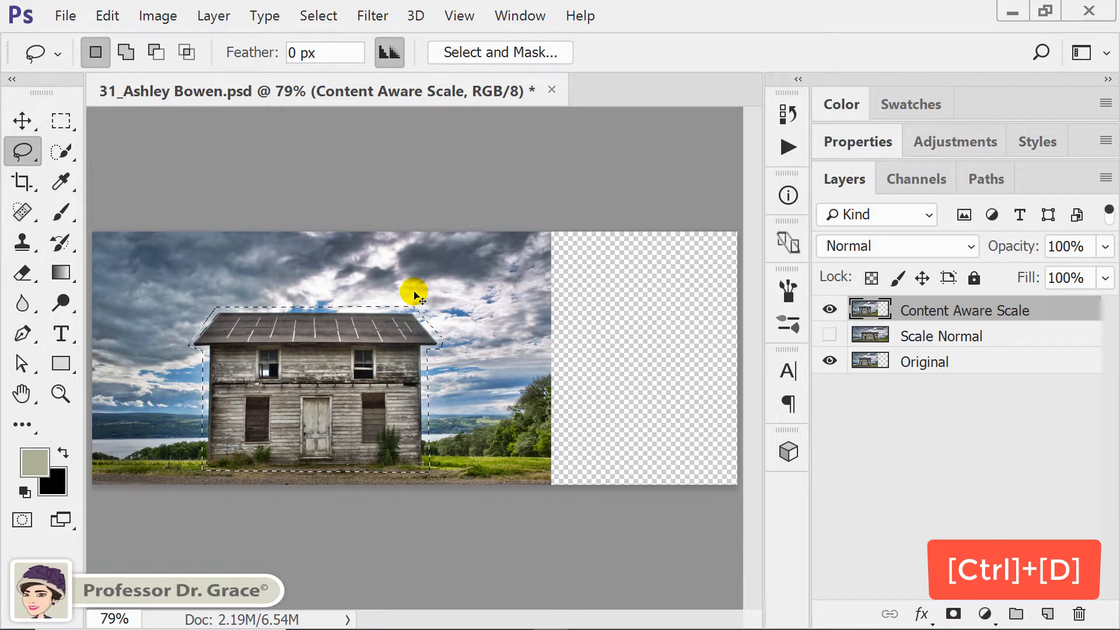
key("ctrl+d")
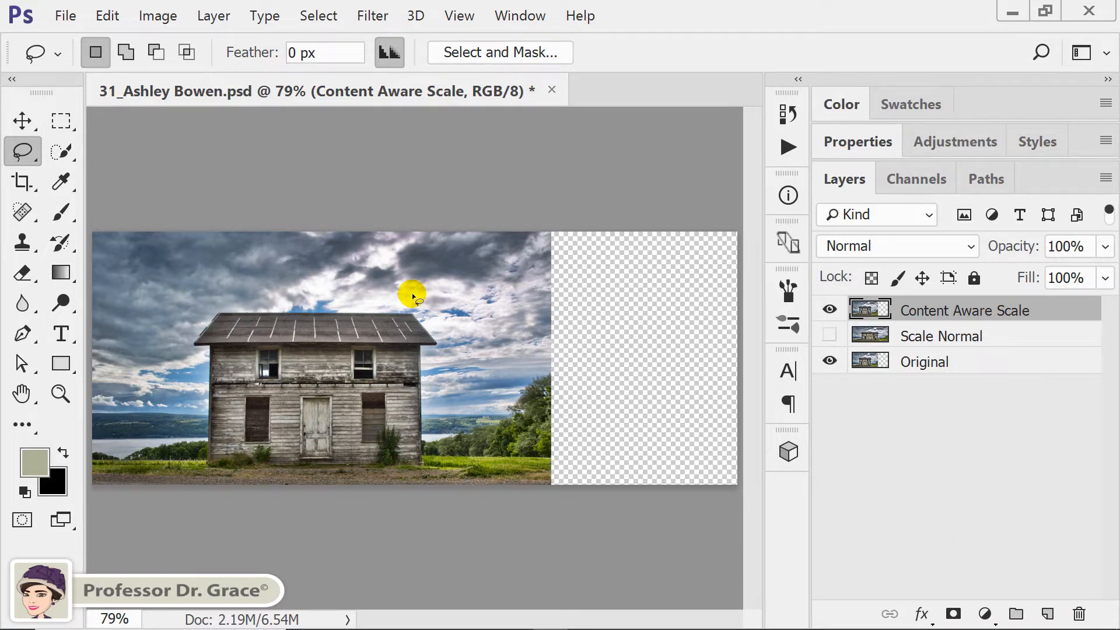
Step: Apply Content-Aware Scale to the Content Aware Scale layer, protecting House and stretching the right edge to the canvas edge at 140.56% width
key("ctrl+alt+shift+c")
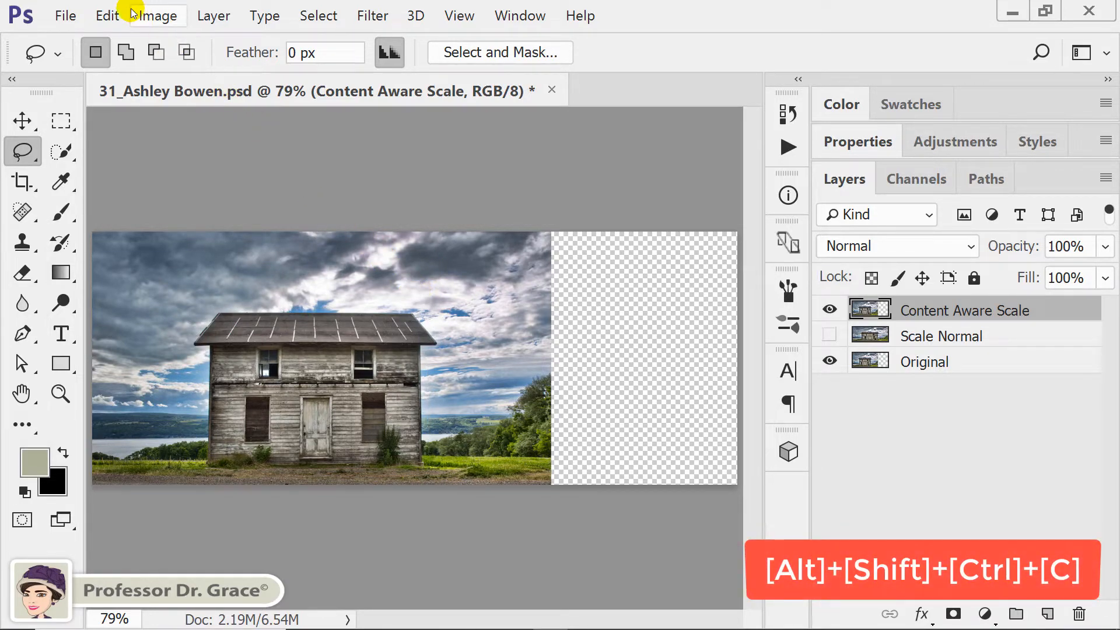
left_click(108, 16)
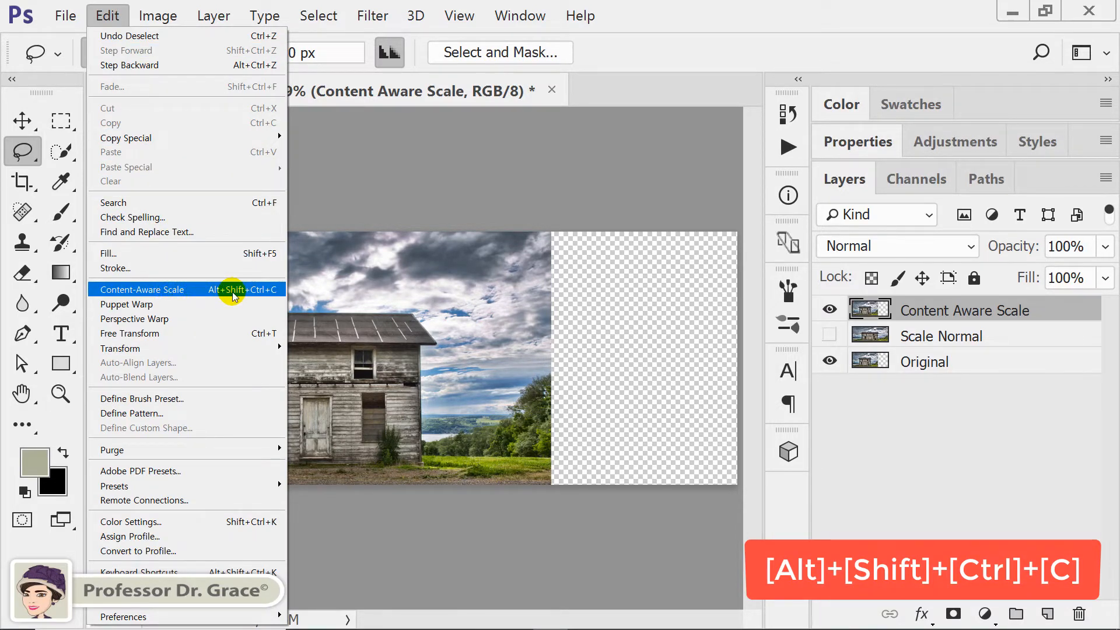
left_click(274, 291)
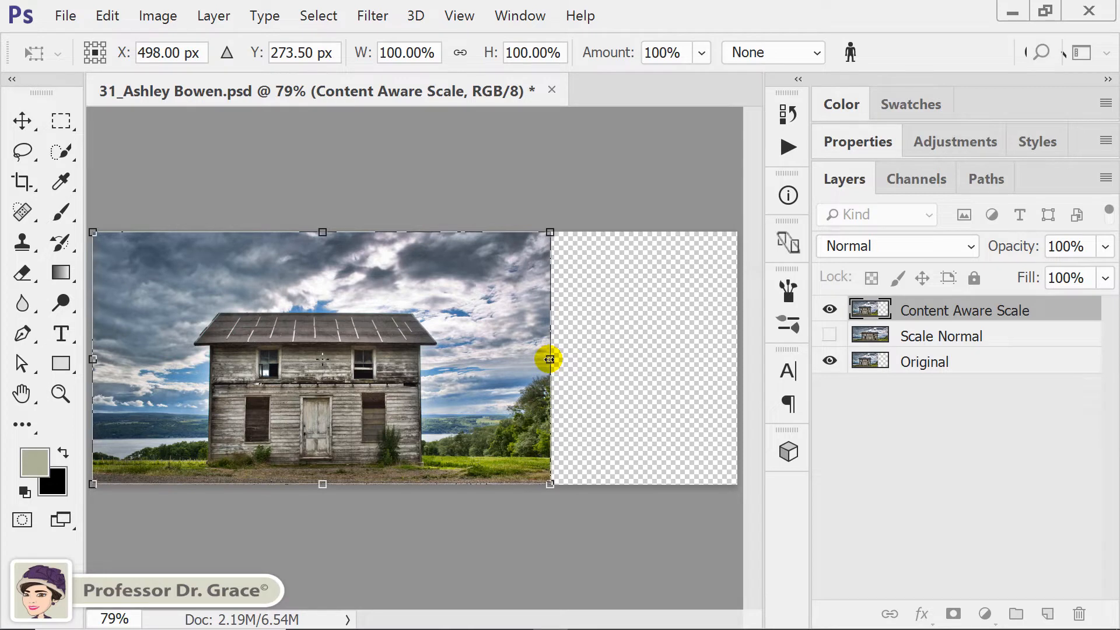
left_click(813, 52)
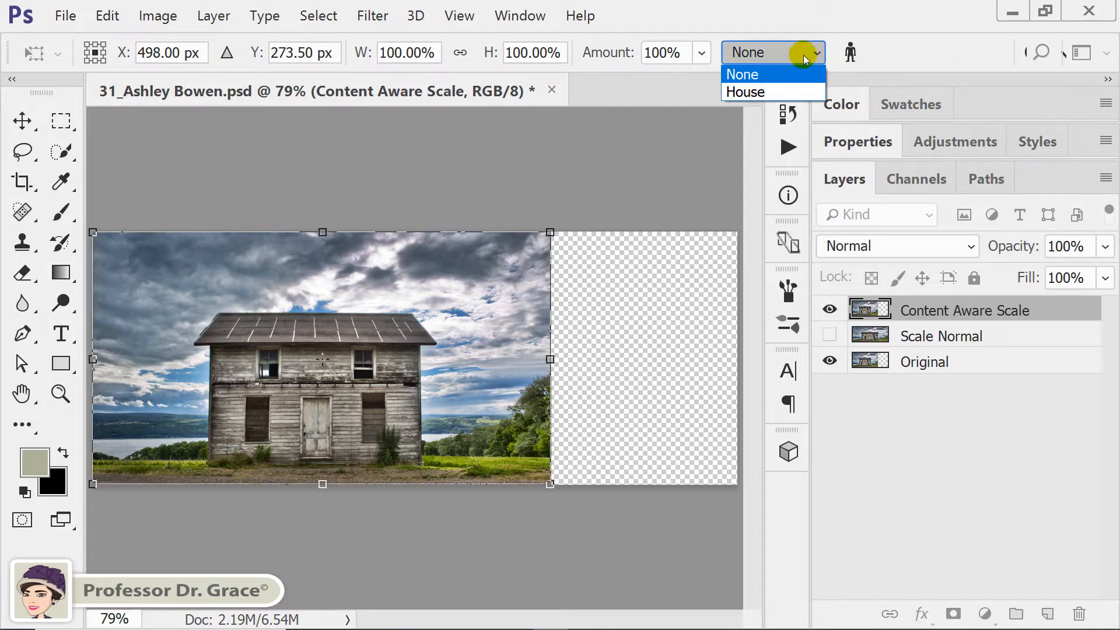
left_click(764, 93)
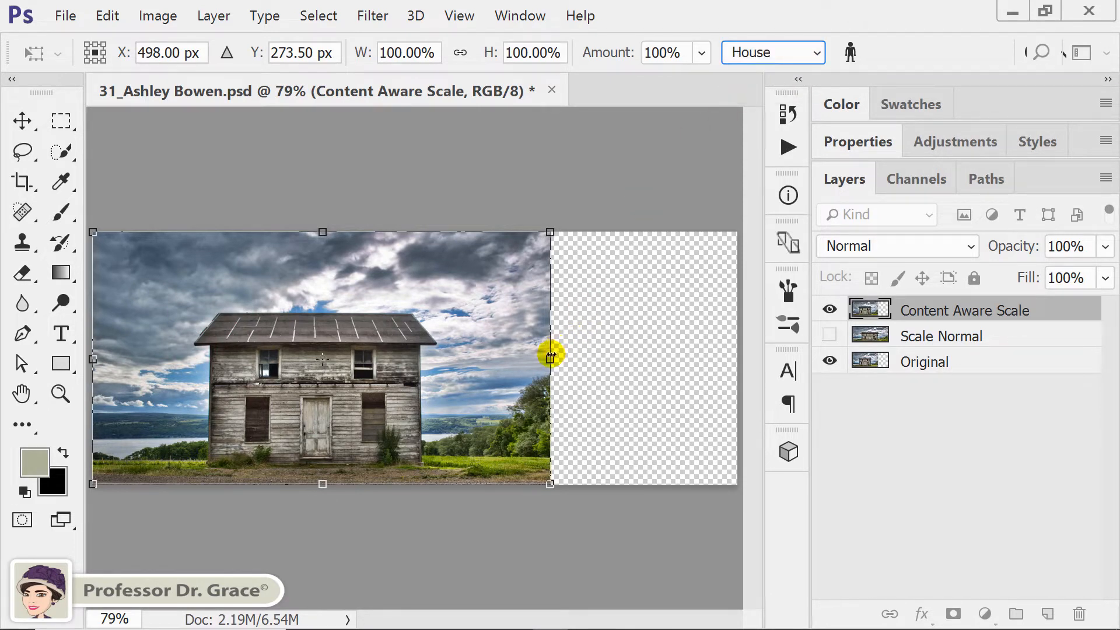
left_click_drag(550, 359, 728, 359)
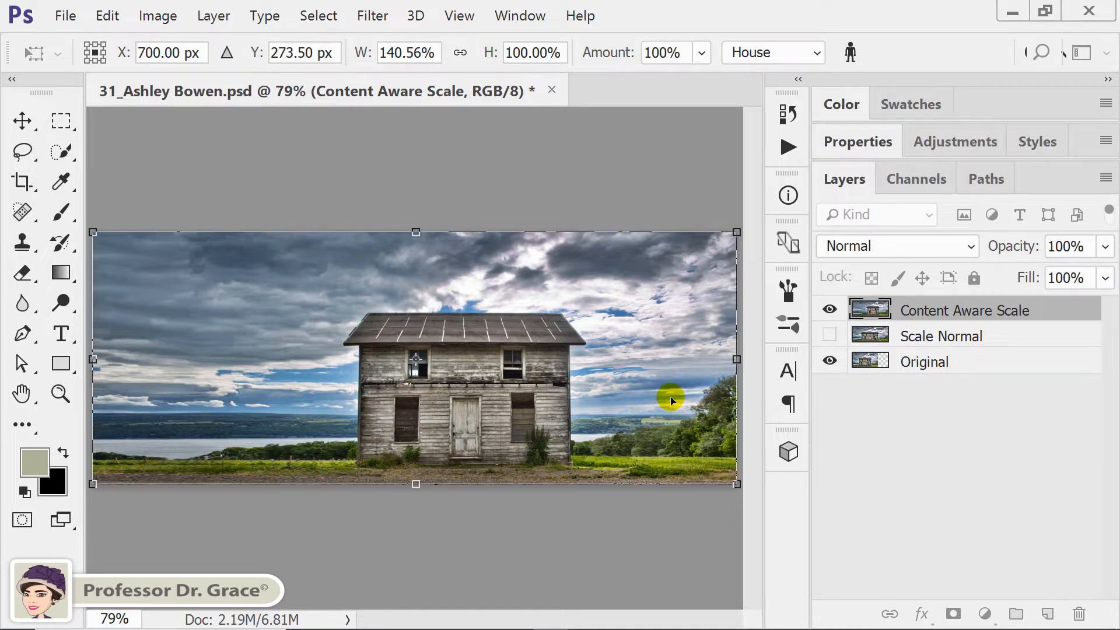
key("Return")
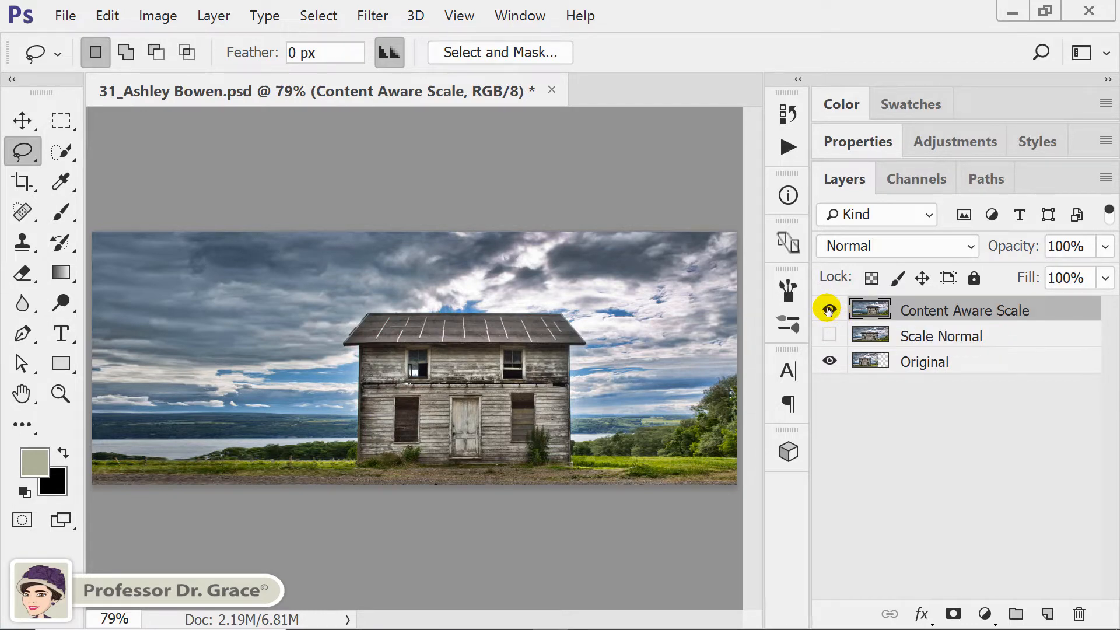
Step: Hide the Content Aware Scale layer and toggle the Scale Normal layer's visibility to compare its house proportions with the Original
left_click(829, 309)
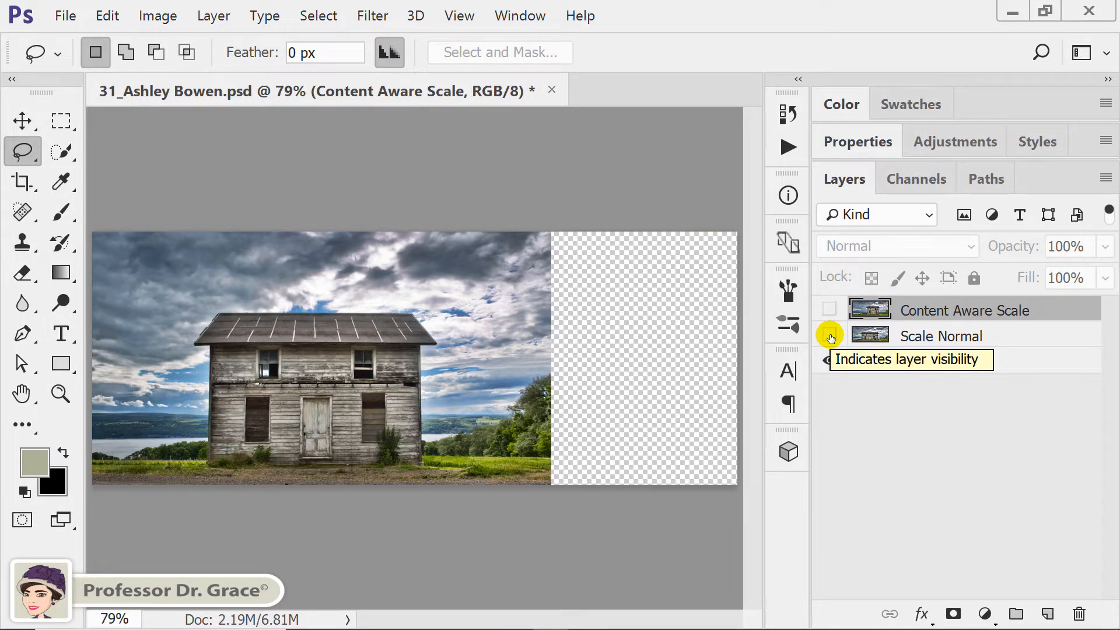
left_click(830, 337)
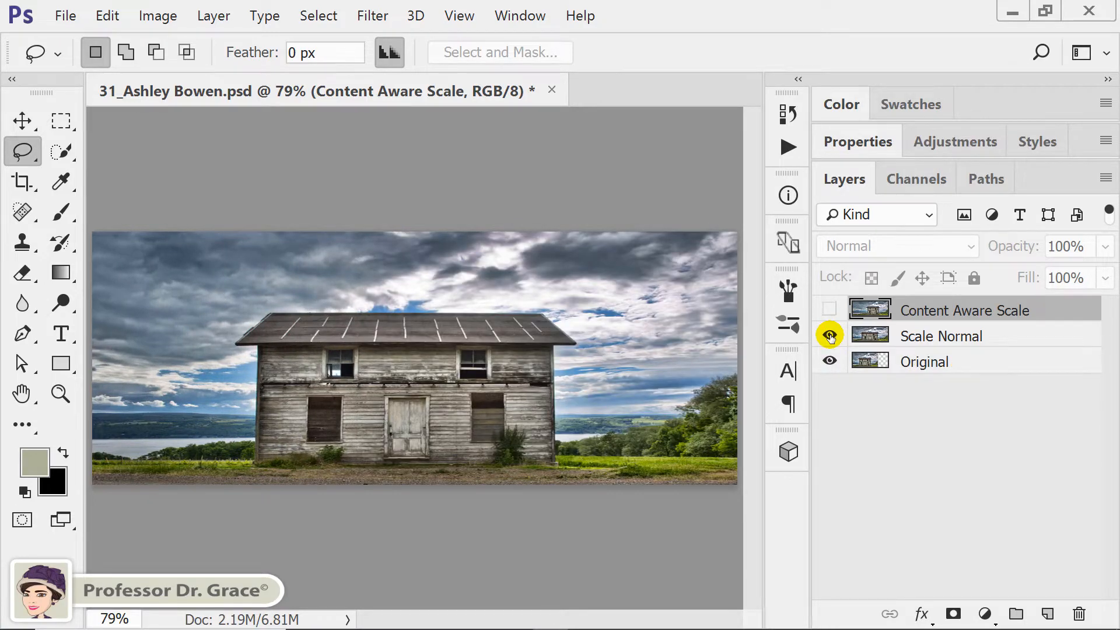
left_click(830, 337)
left_click(830, 337)
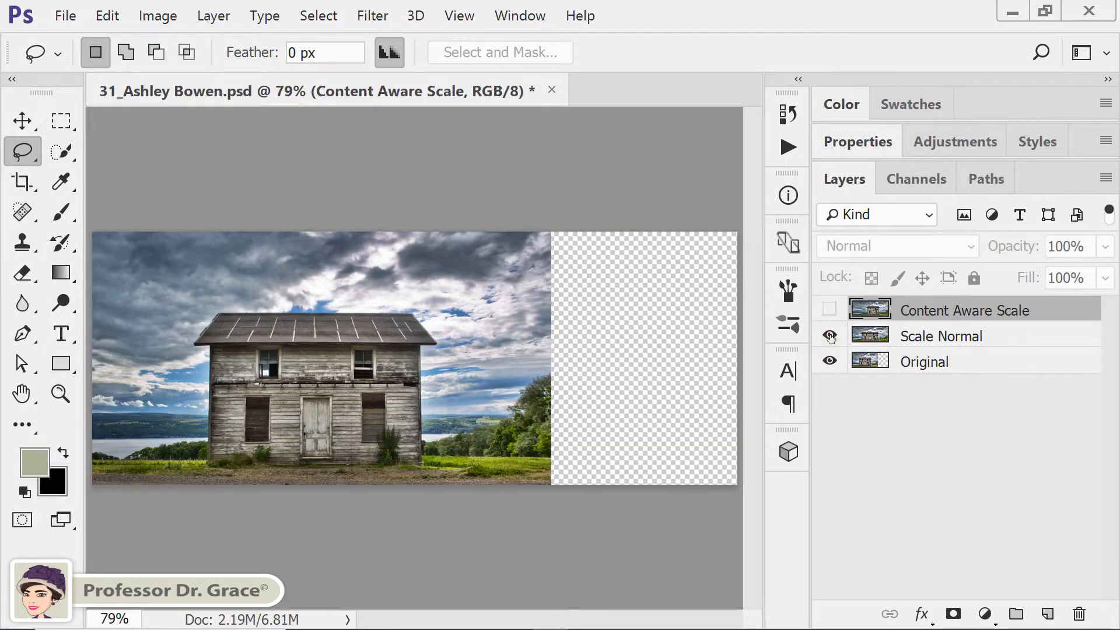
left_click(830, 337)
left_click(830, 337)
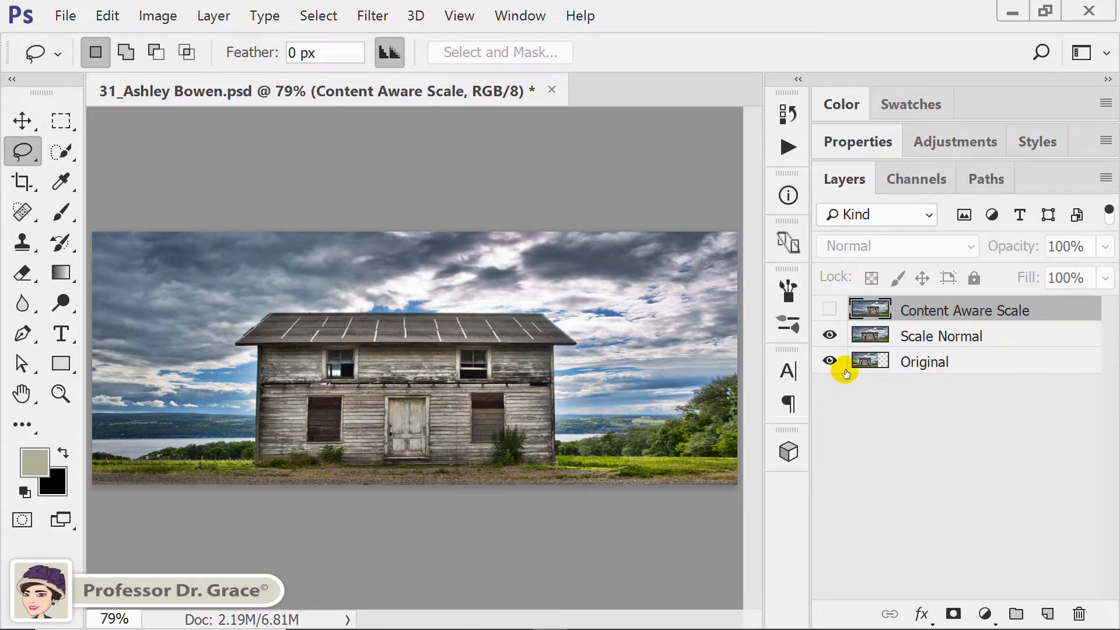
left_click(830, 337)
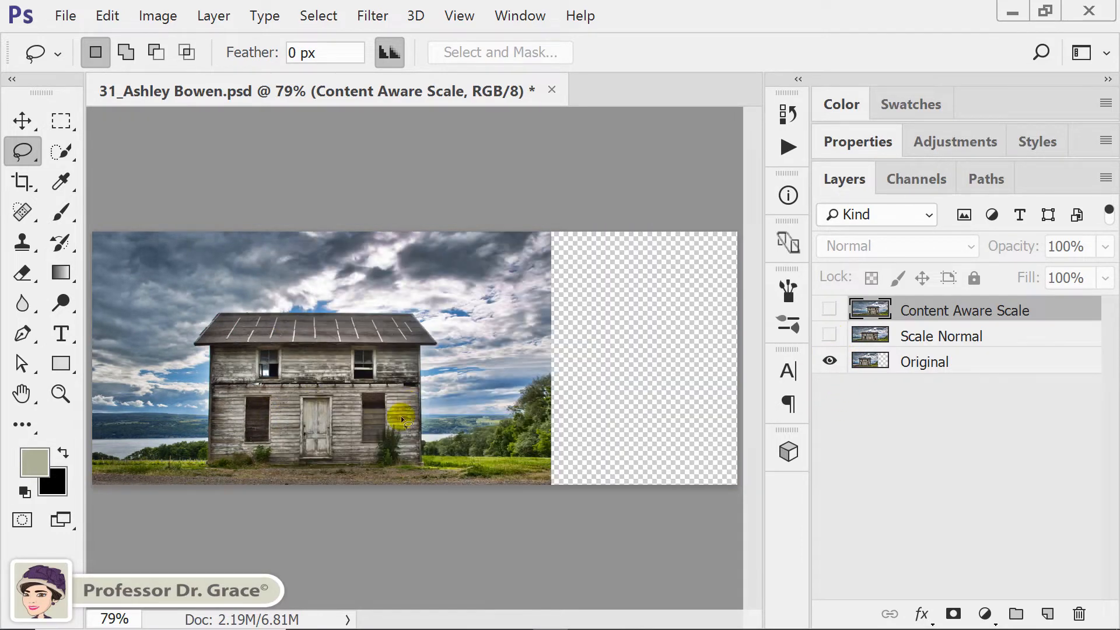
left_click(830, 337)
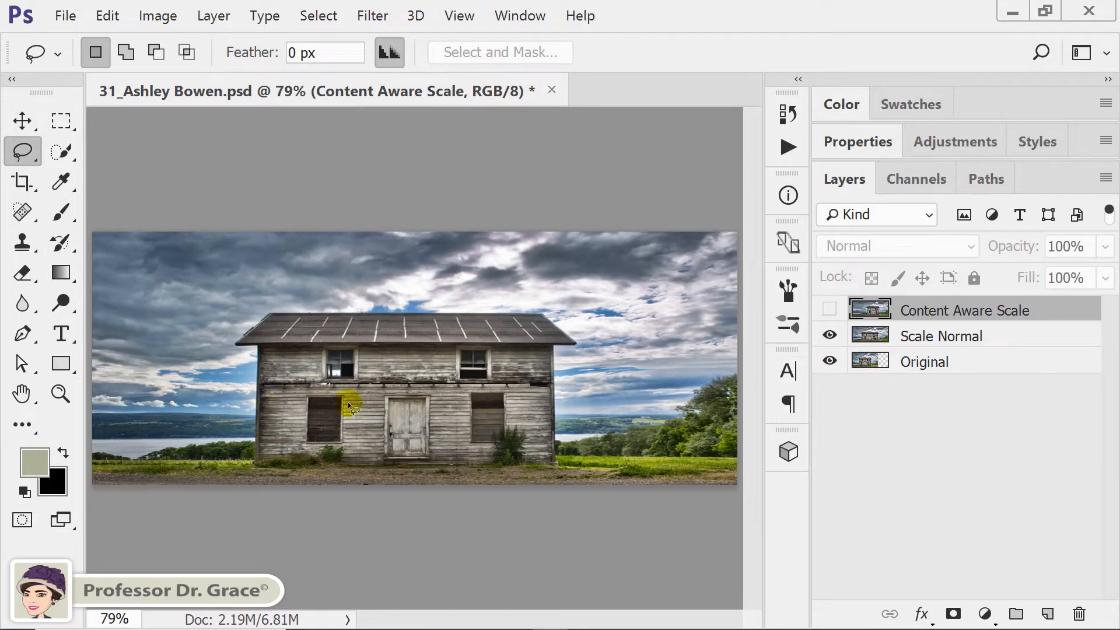
left_click(829, 336)
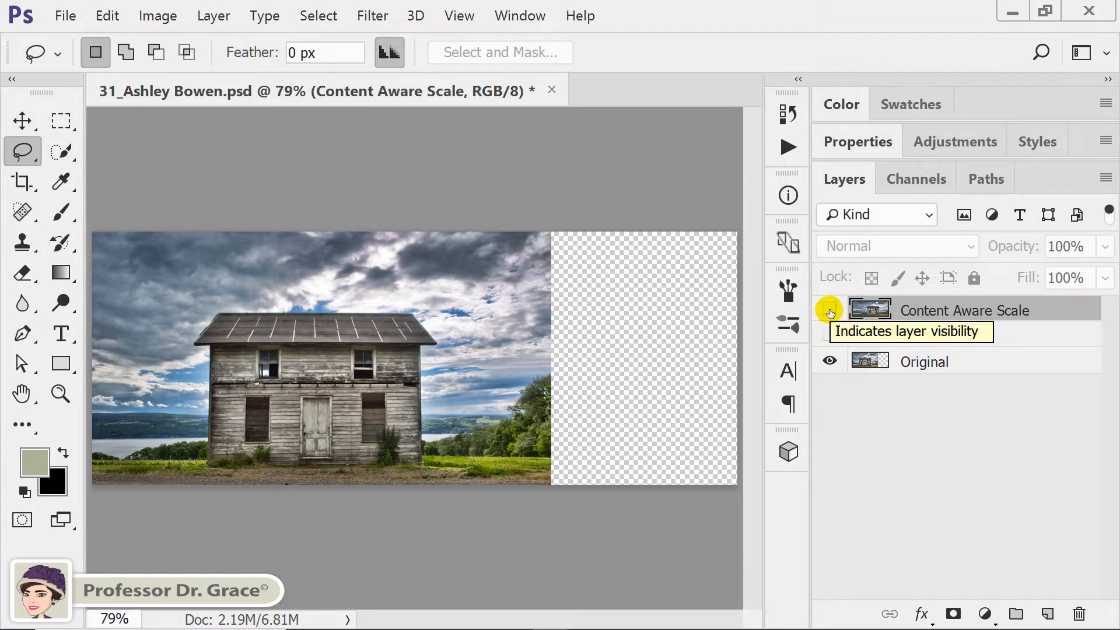
Step: Toggle the Content Aware Scale layer's visibility to compare its house proportions with the Original, leaving the layer shown
left_click(830, 311)
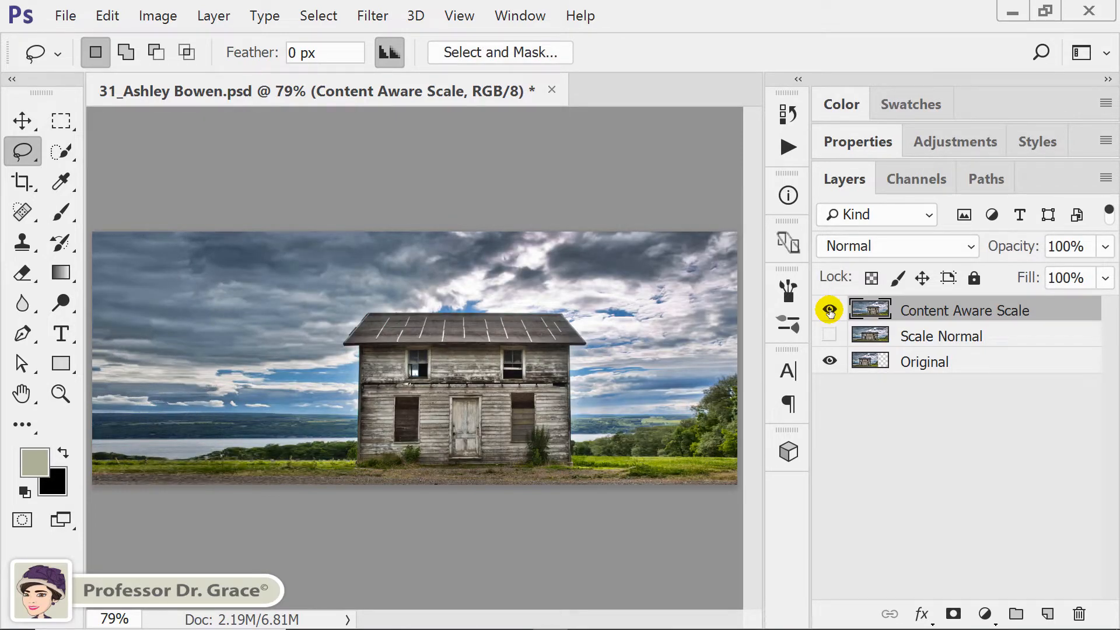
left_click(829, 311)
left_click(830, 311)
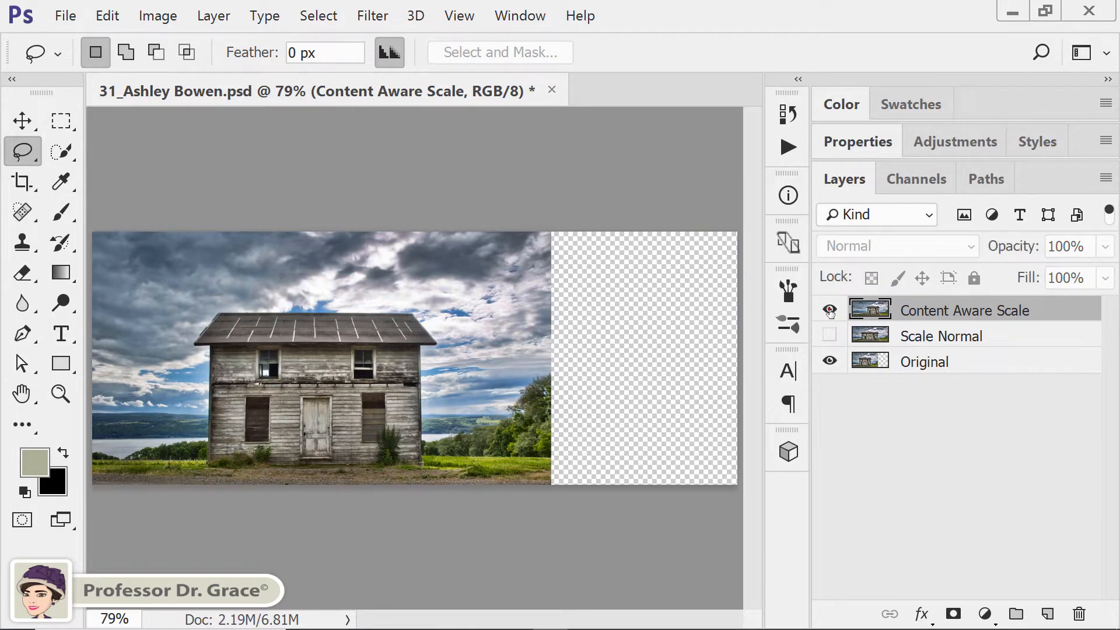
left_click(829, 310)
left_click(830, 311)
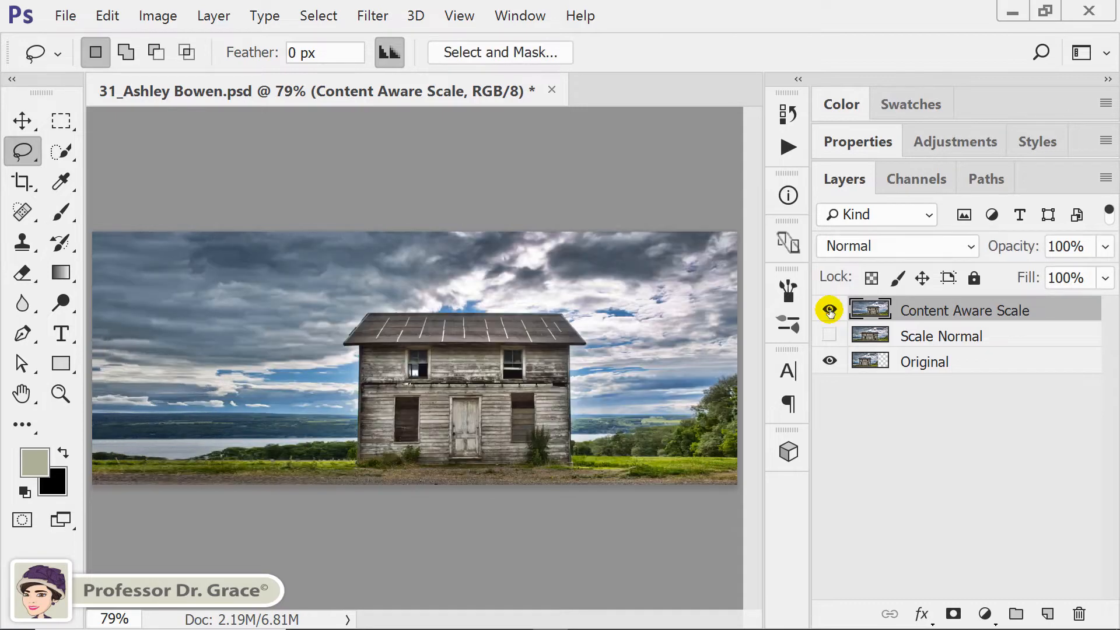
left_click(830, 311)
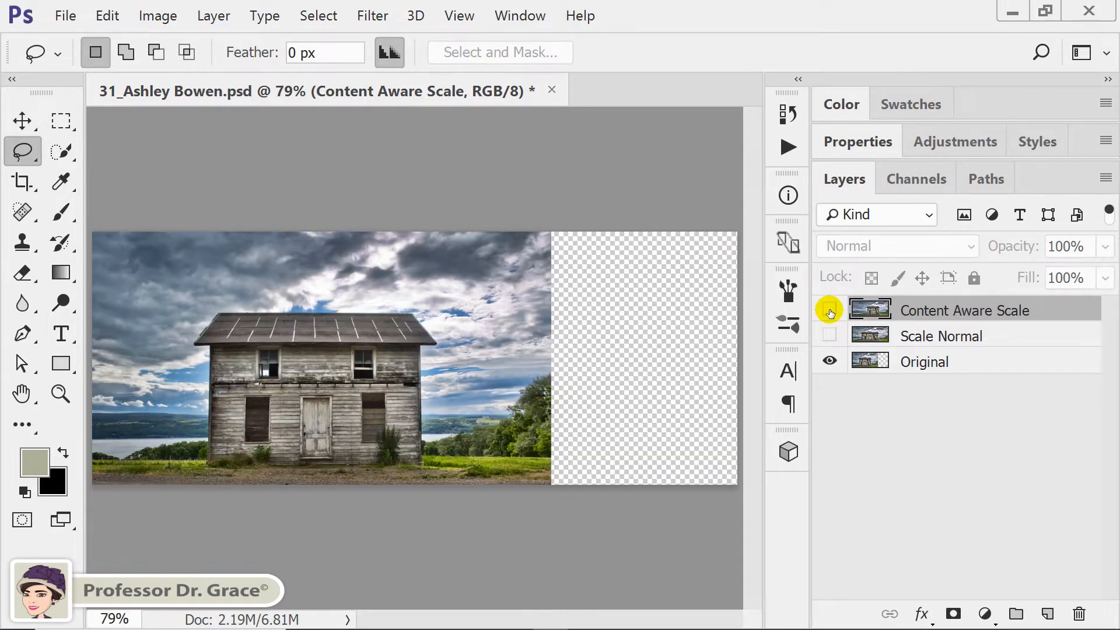
left_click(830, 311)
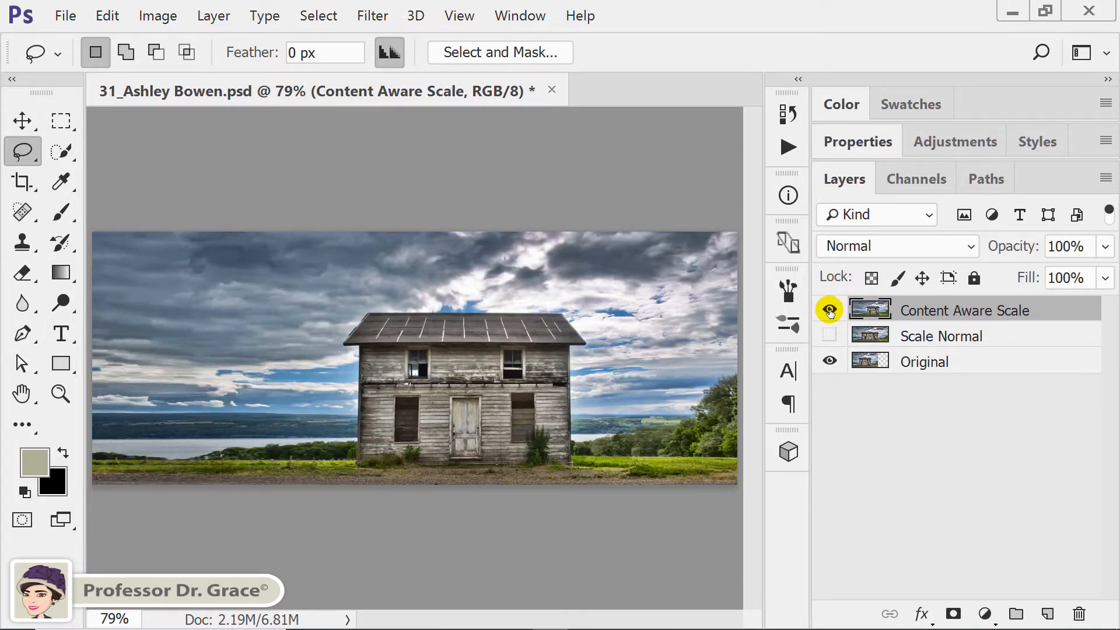
left_click(829, 311)
left_click(830, 311)
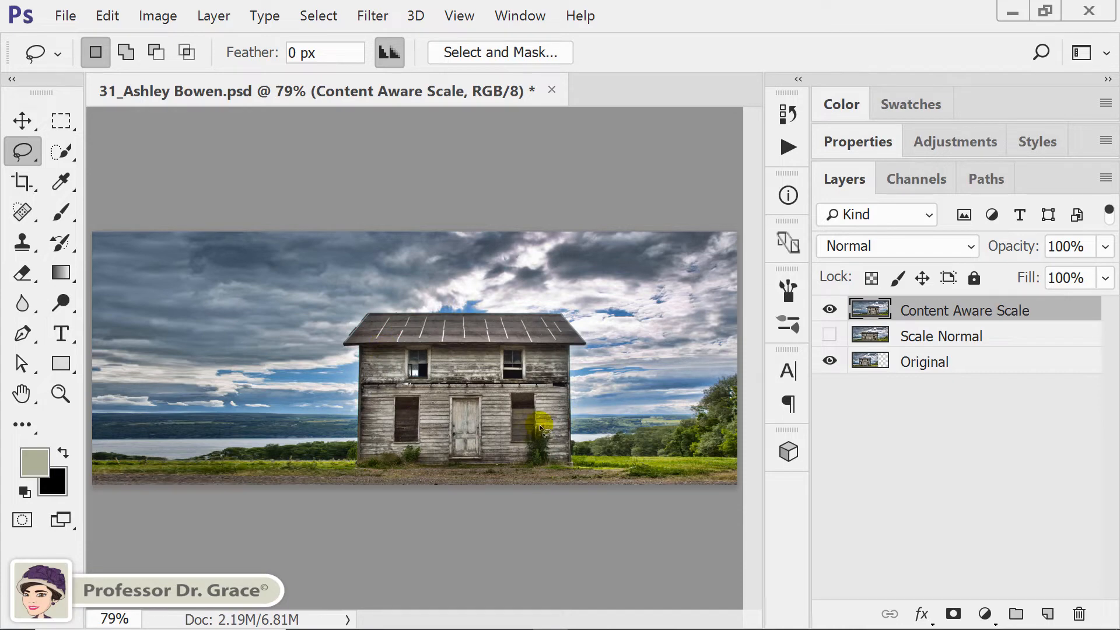
left_click(830, 311)
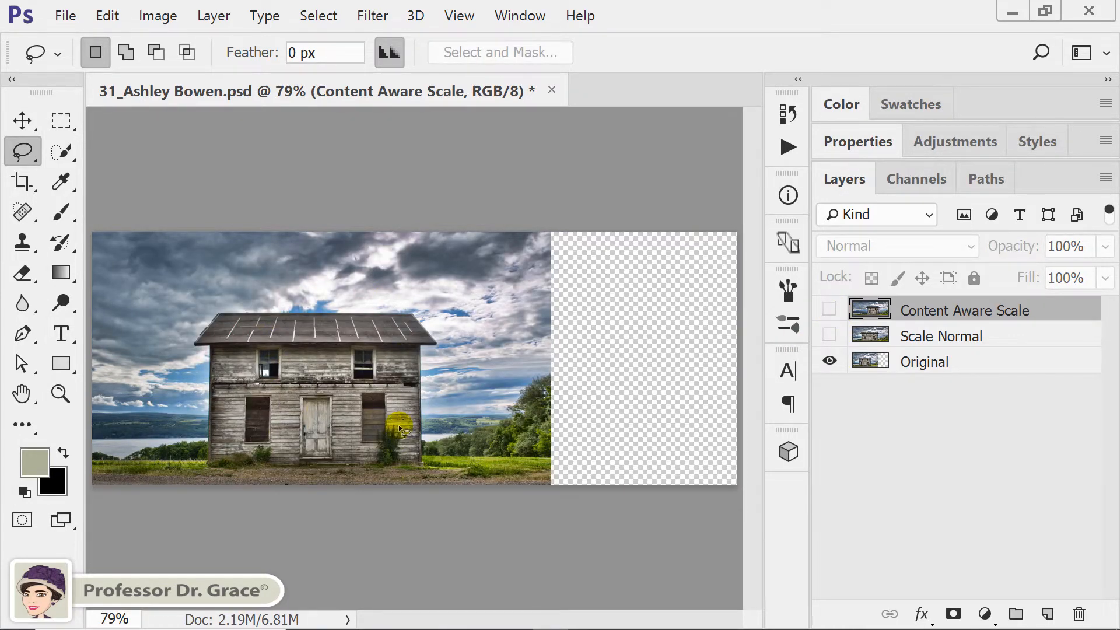
left_click(830, 311)
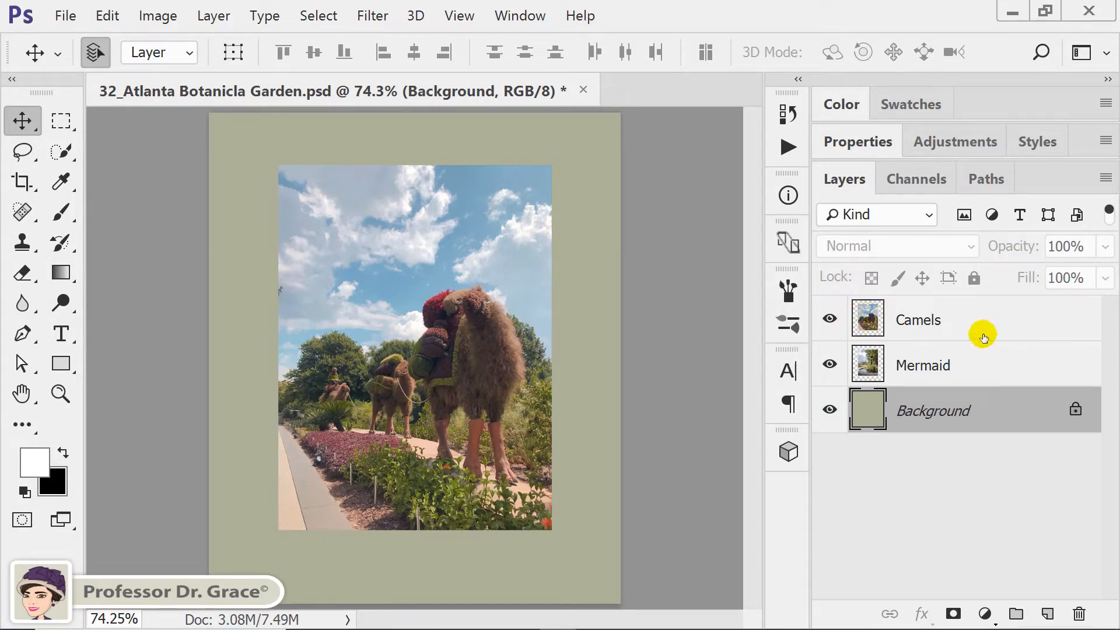
Step: Add a Stroke effect to the Camels layer with a size of 30 px and the position set to Inside
double_click(1052, 320)
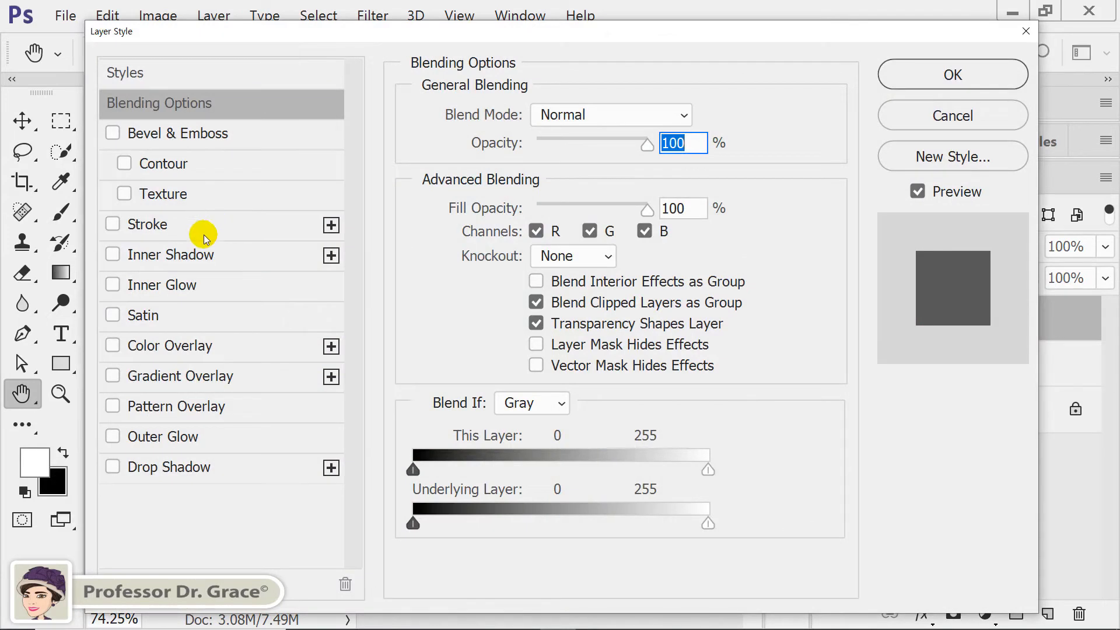
left_click(149, 225)
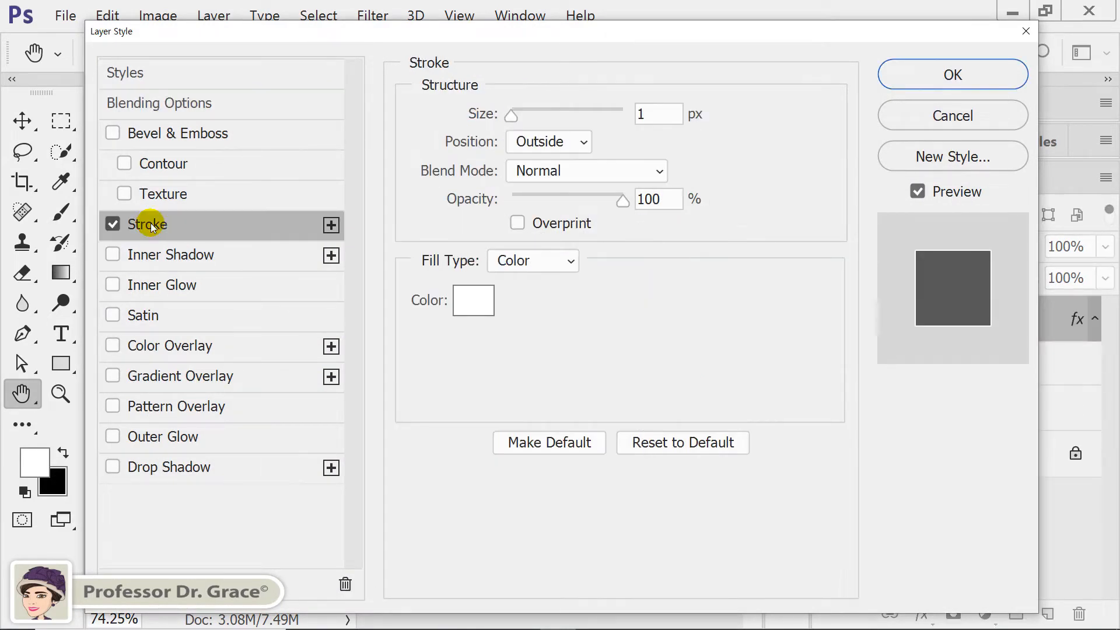
double_click(649, 116)
type("3")
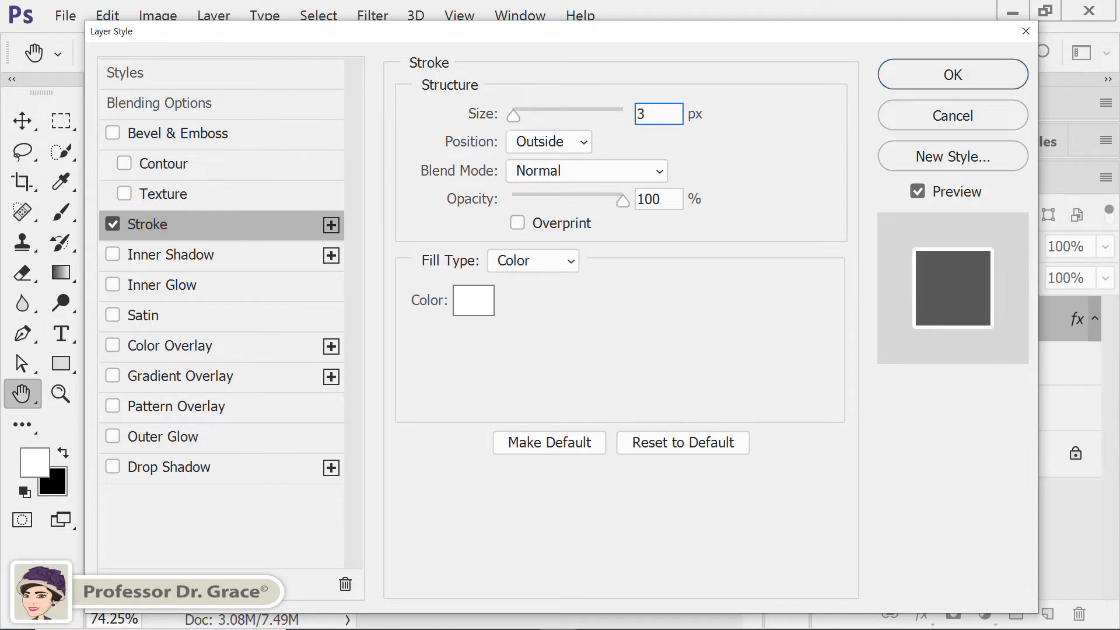
type("0")
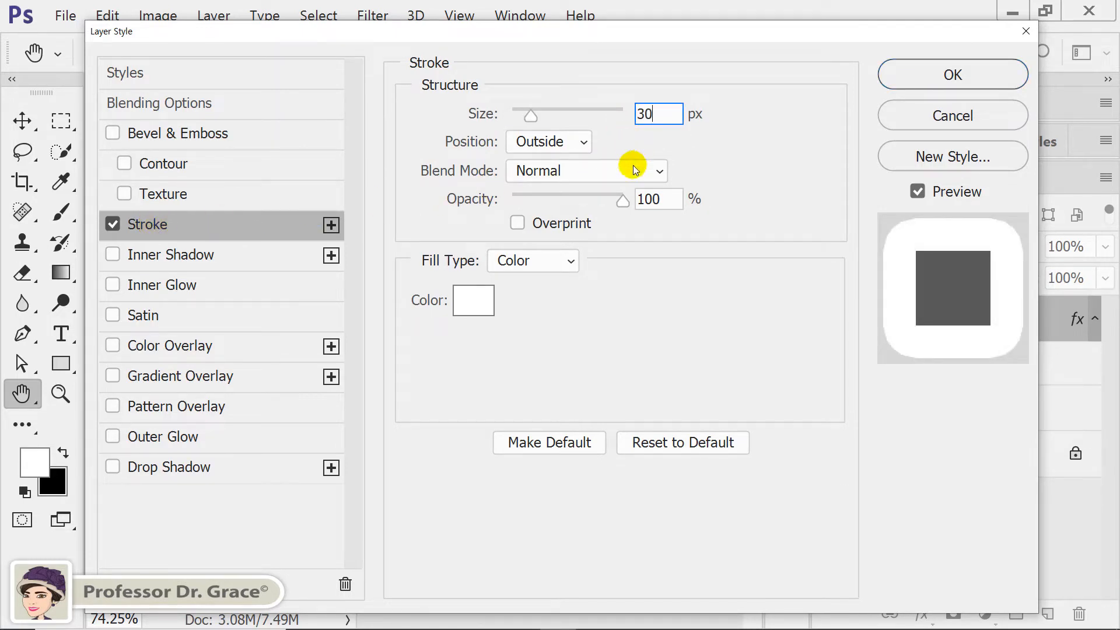
left_click(575, 140)
left_click(554, 182)
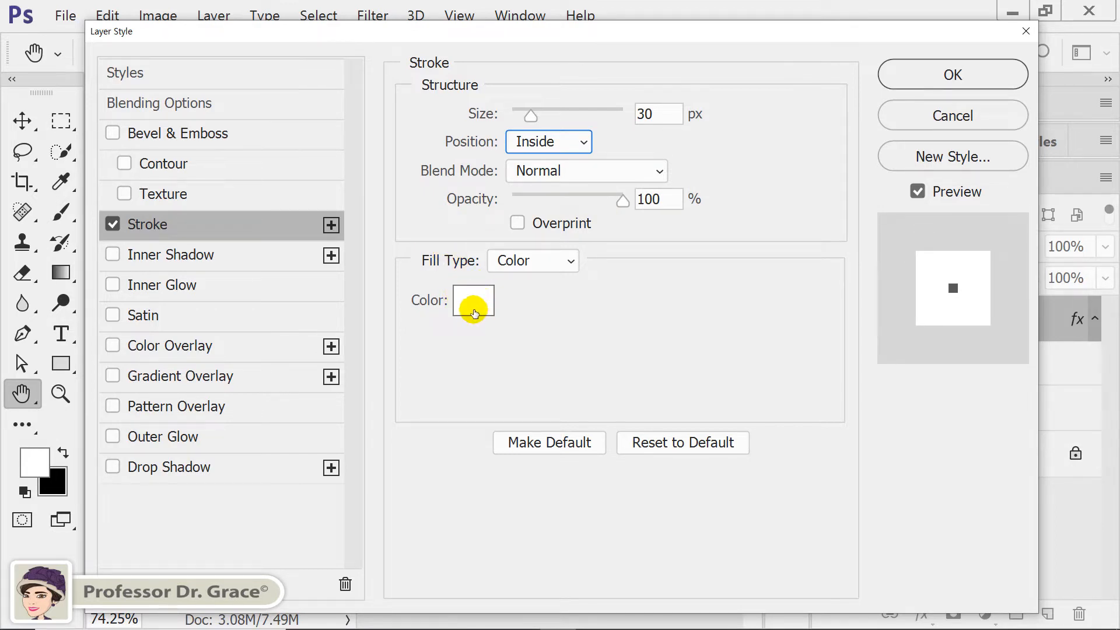
Step: Choose white (ffffff) as the Camels stroke color and apply the layer style
left_click(474, 303)
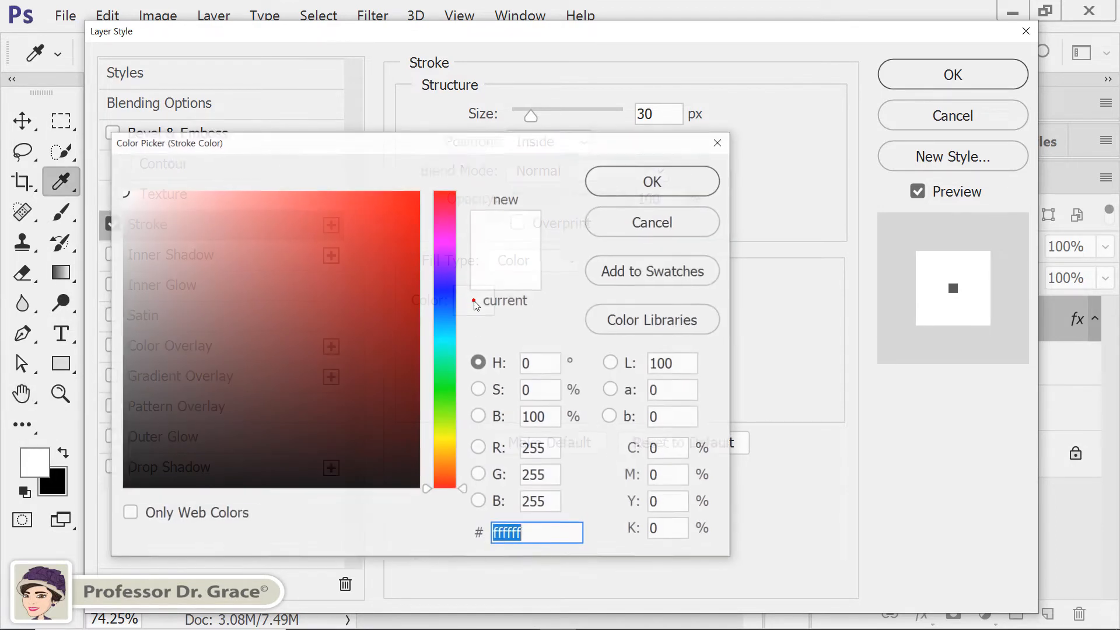
left_click_drag(167, 202, 139, 201)
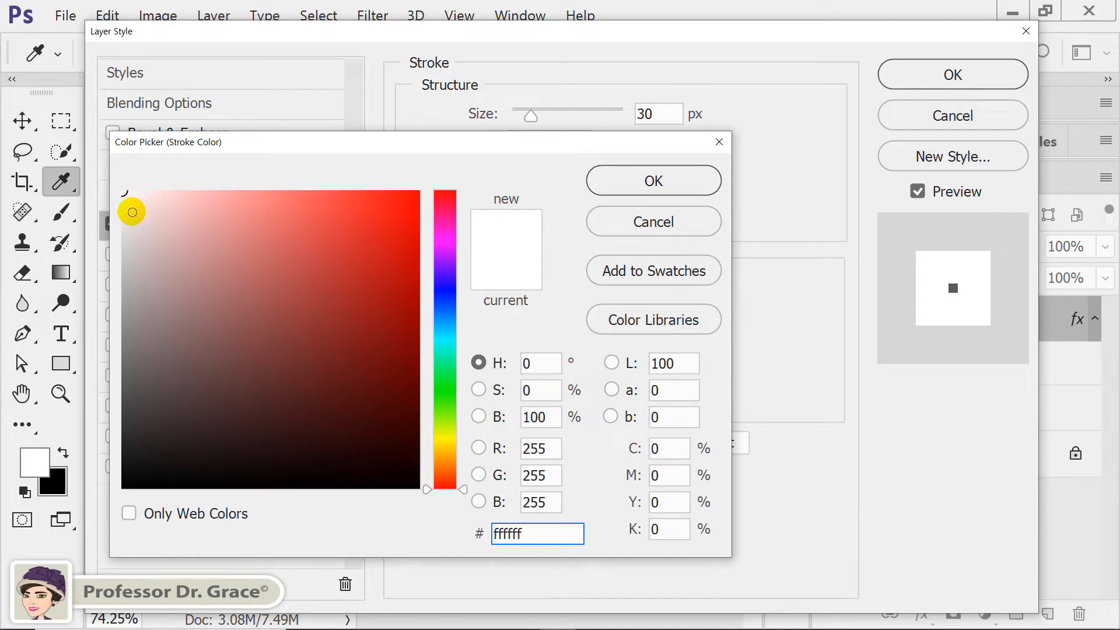
left_click(645, 185)
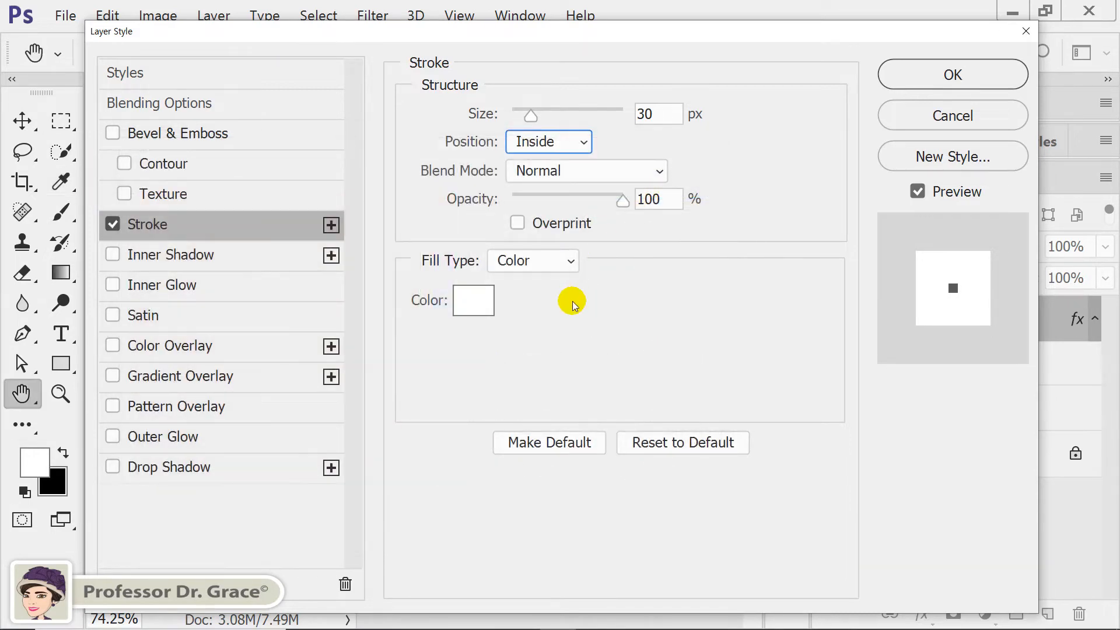
left_click(978, 74)
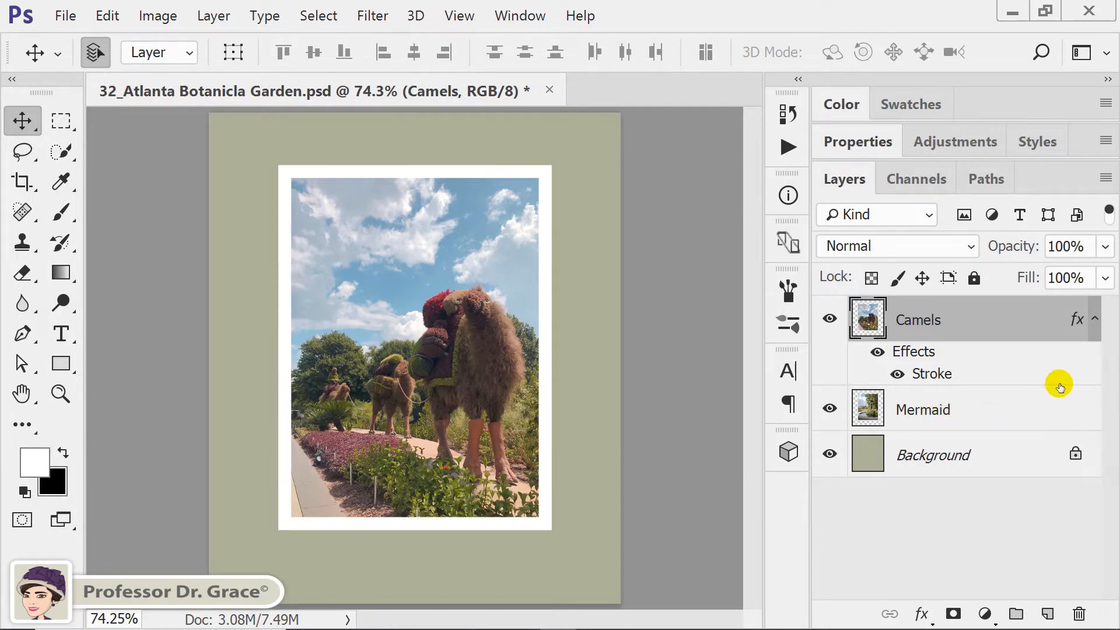
Step: Hide the Camels layer and copy its Stroke effect onto the Mermaid layer
left_click(830, 319)
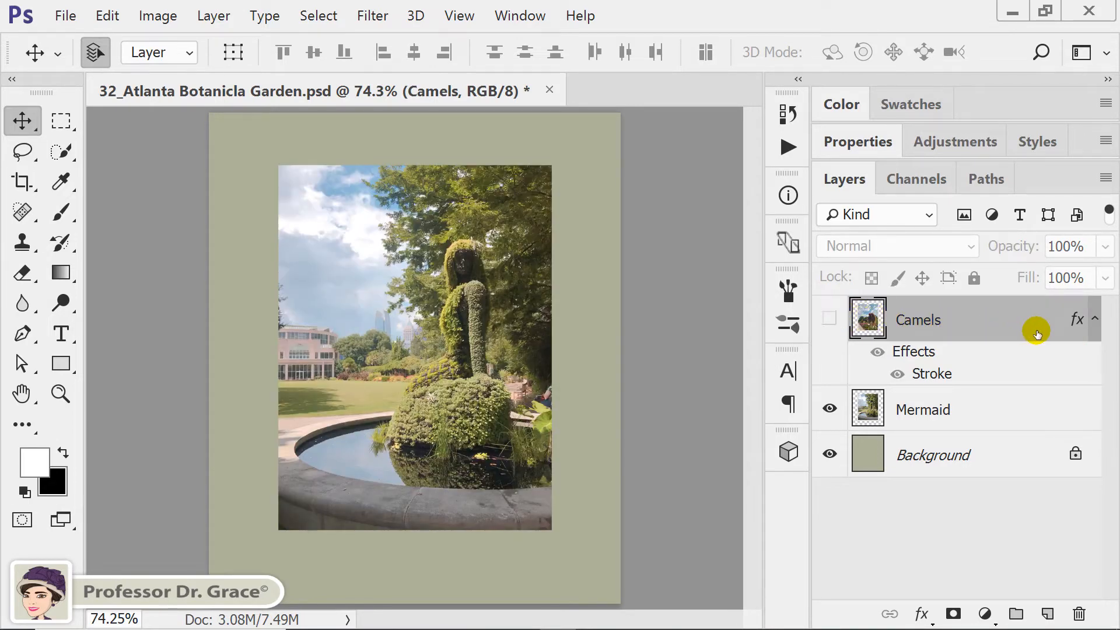
key("alt")
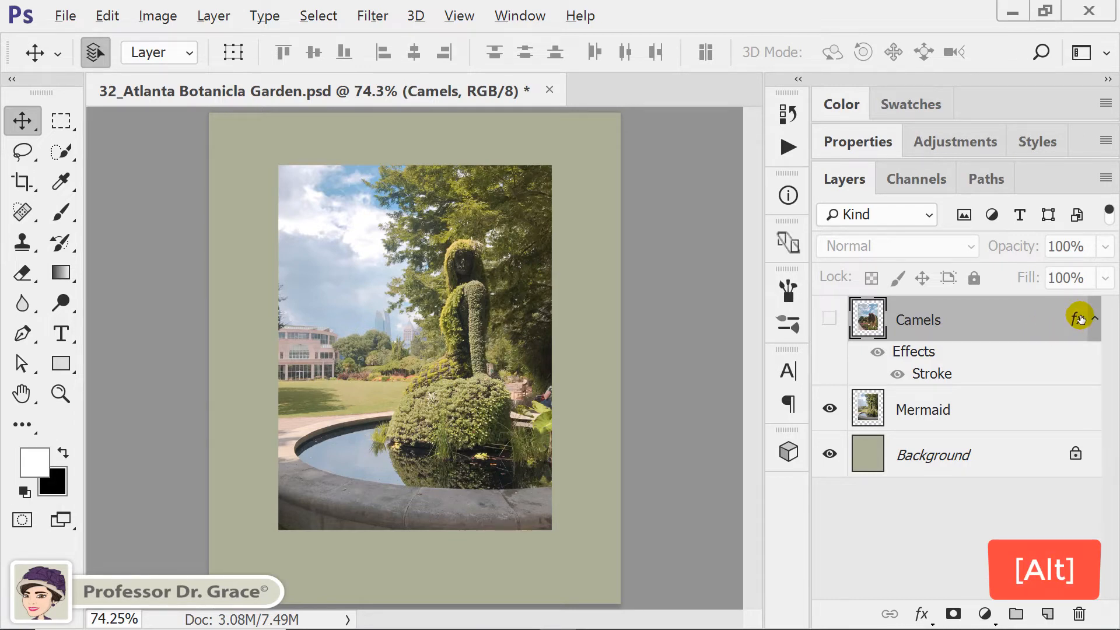
left_click_drag(1079, 320, 1073, 406)
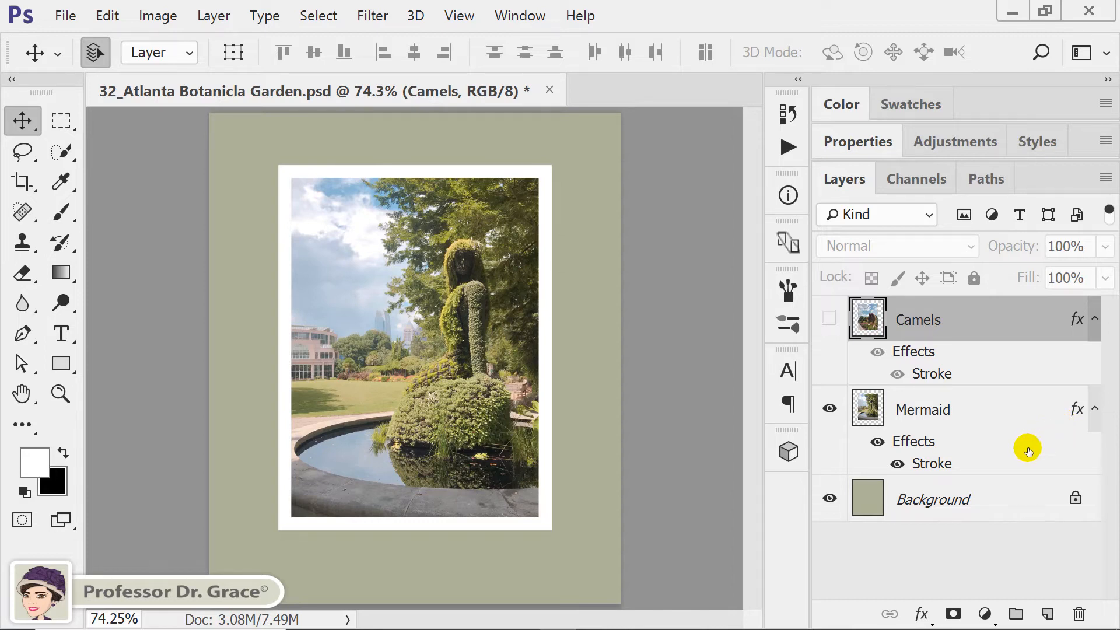
Step: Create a new empty layer directly above Background and set the foreground color to white and the background color to black
left_click(985, 506)
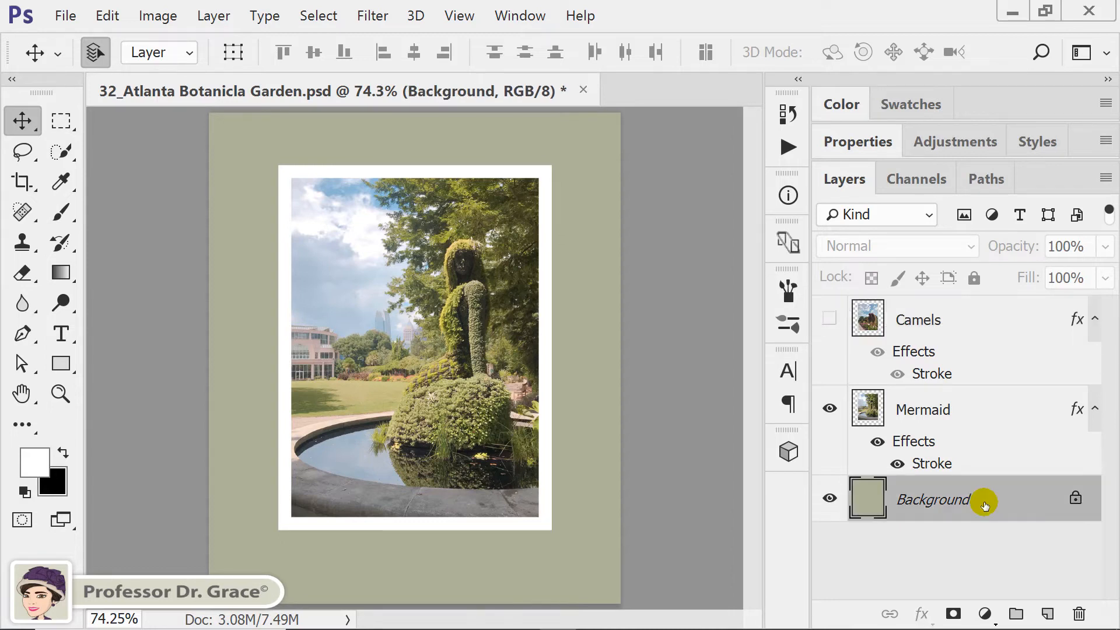
left_click(1048, 613)
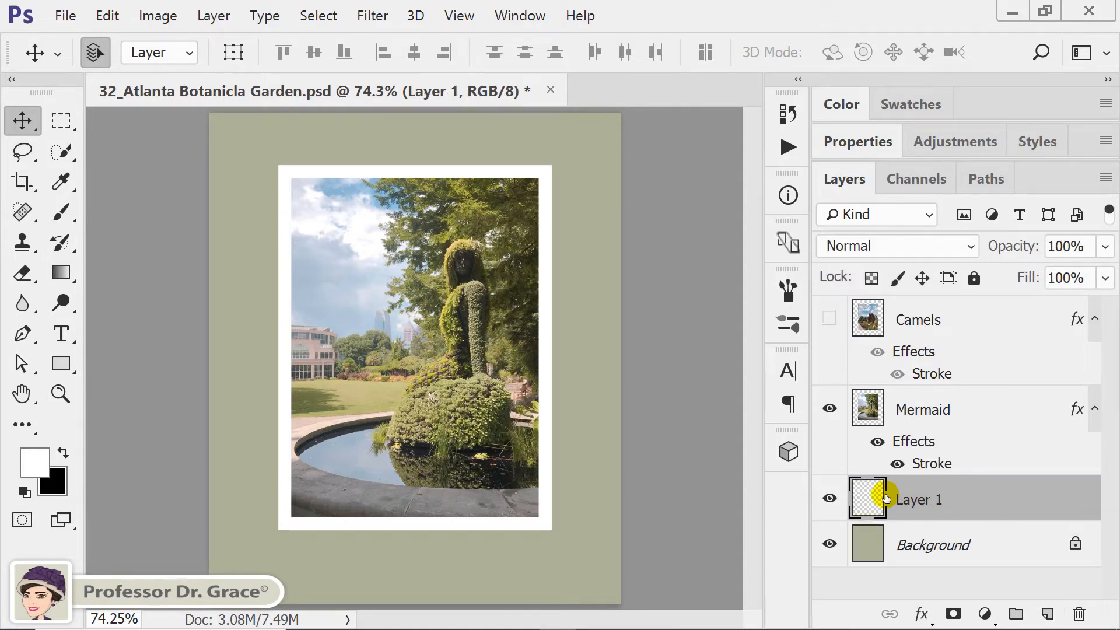
key("d")
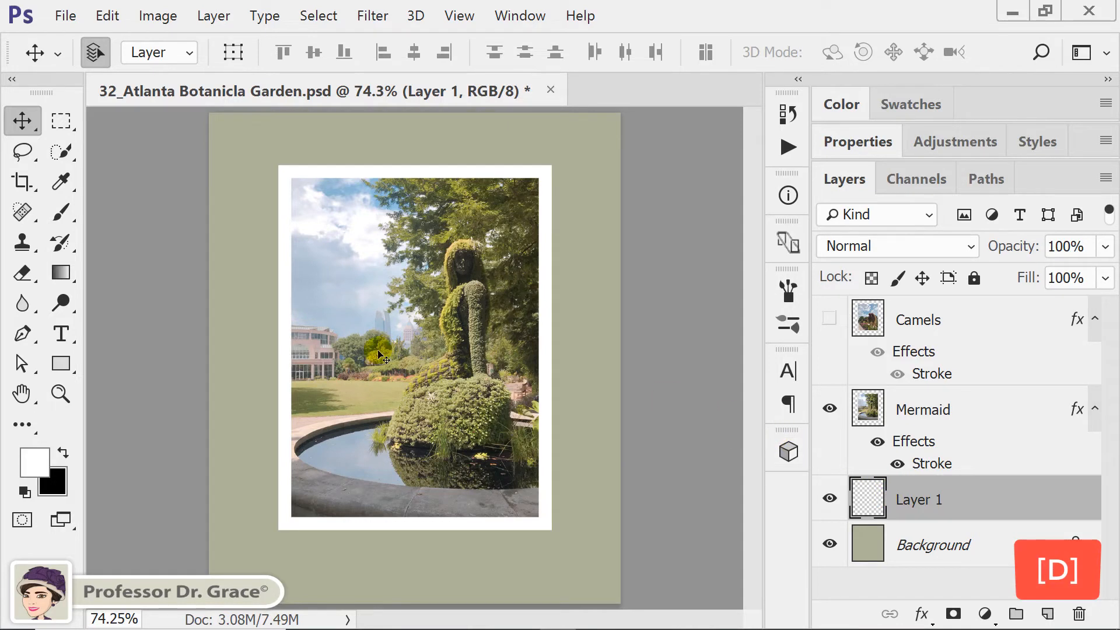
key("x")
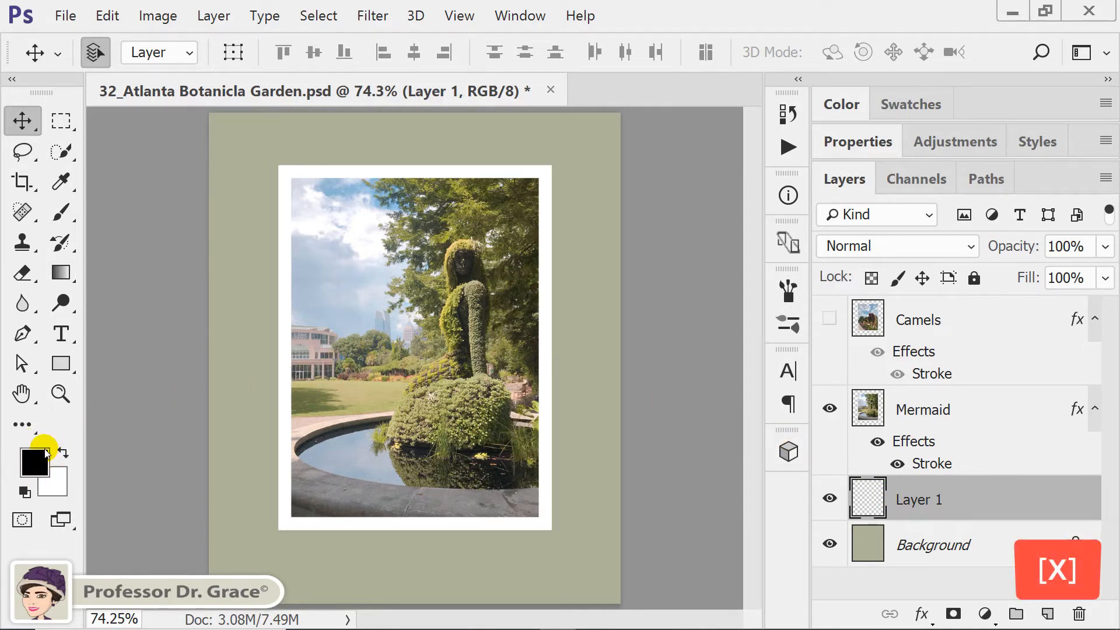
key("x")
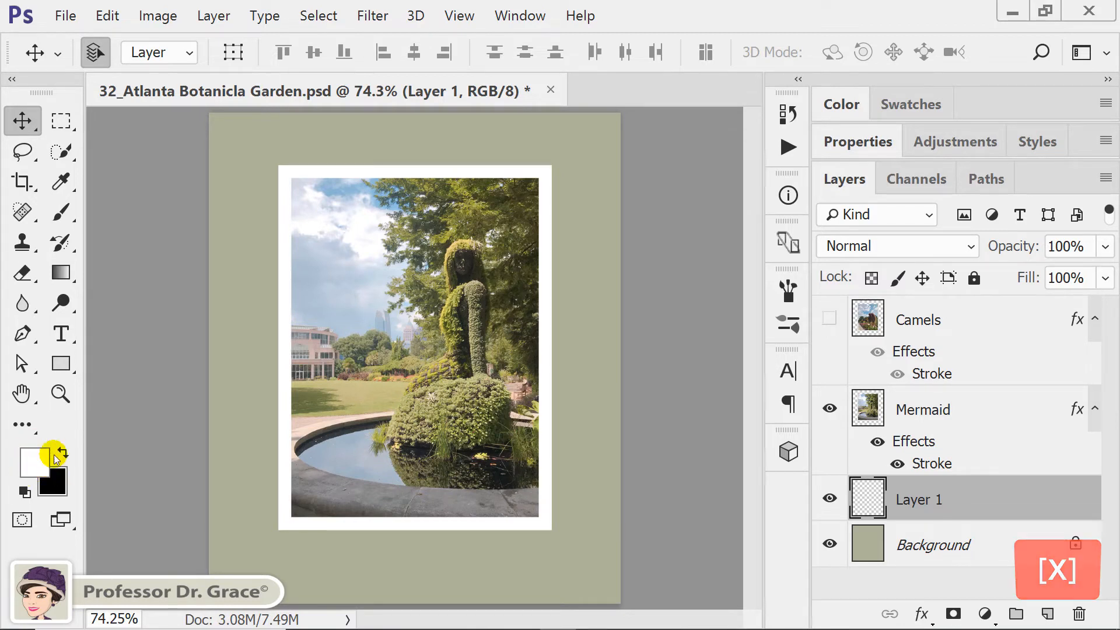
Step: Draw a white rectangle in Shape mode, about 628 by 844 px, matching the Mermaid photo's outer frame
key("u")
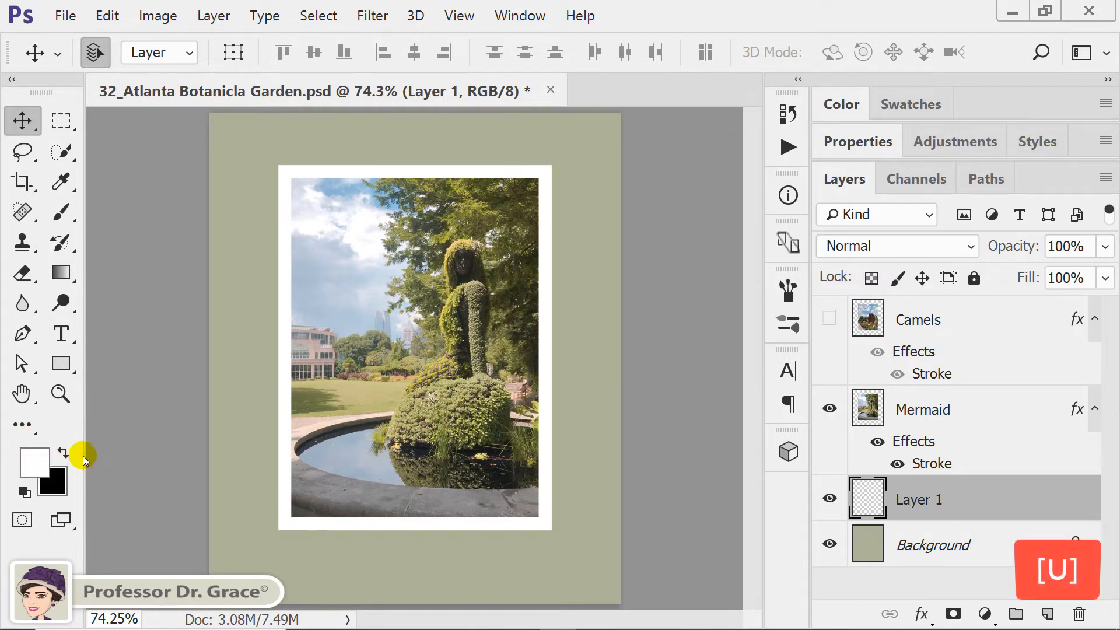
left_click(68, 364)
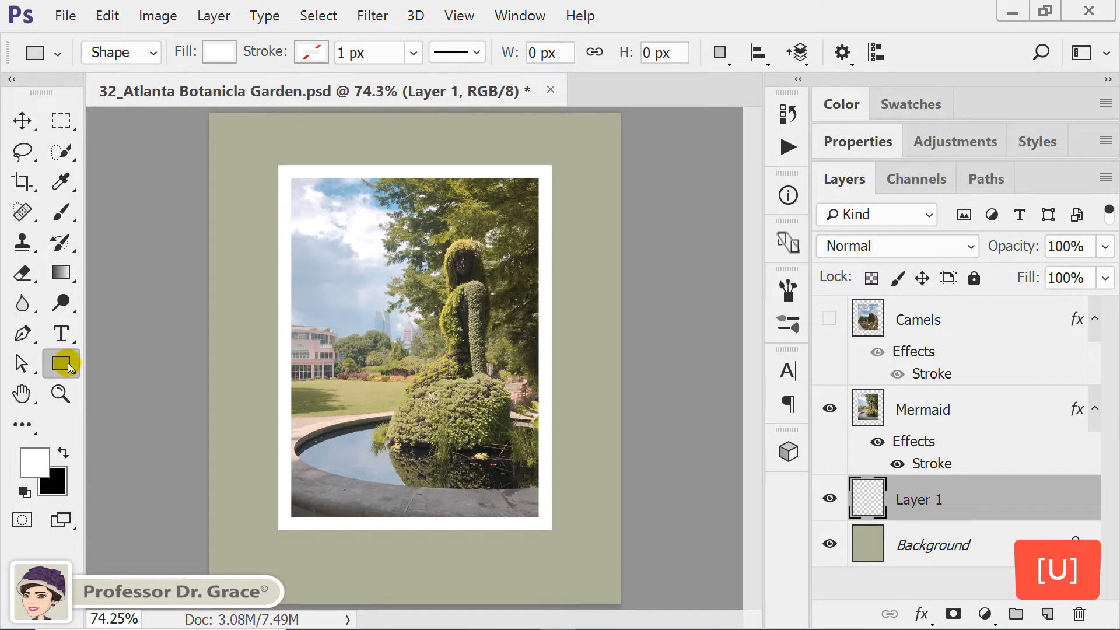
right_click(67, 363)
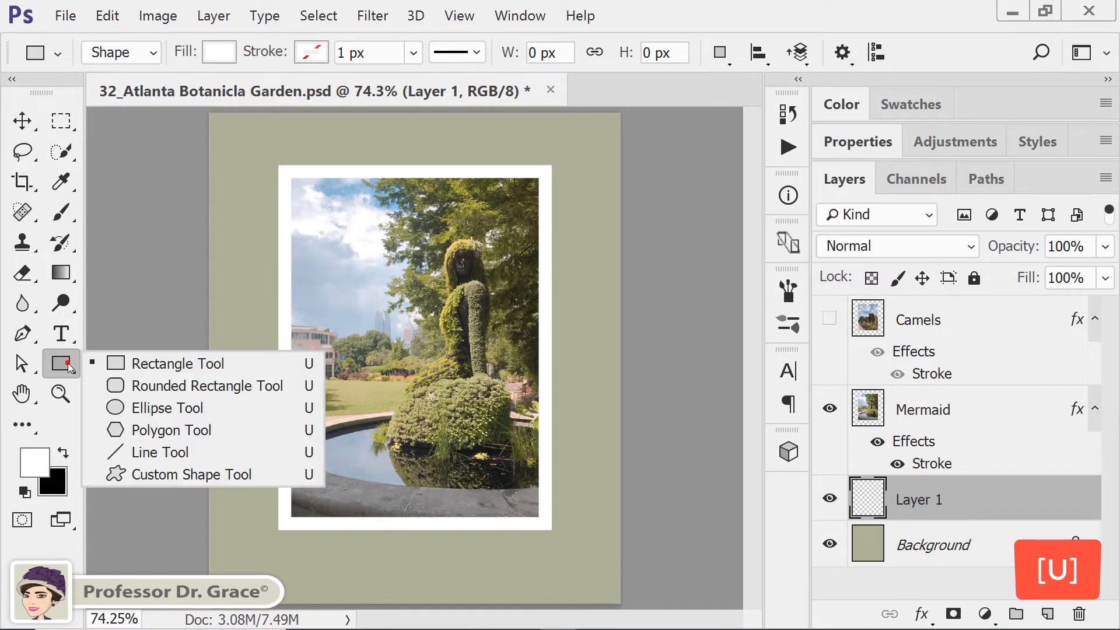
left_click(313, 362)
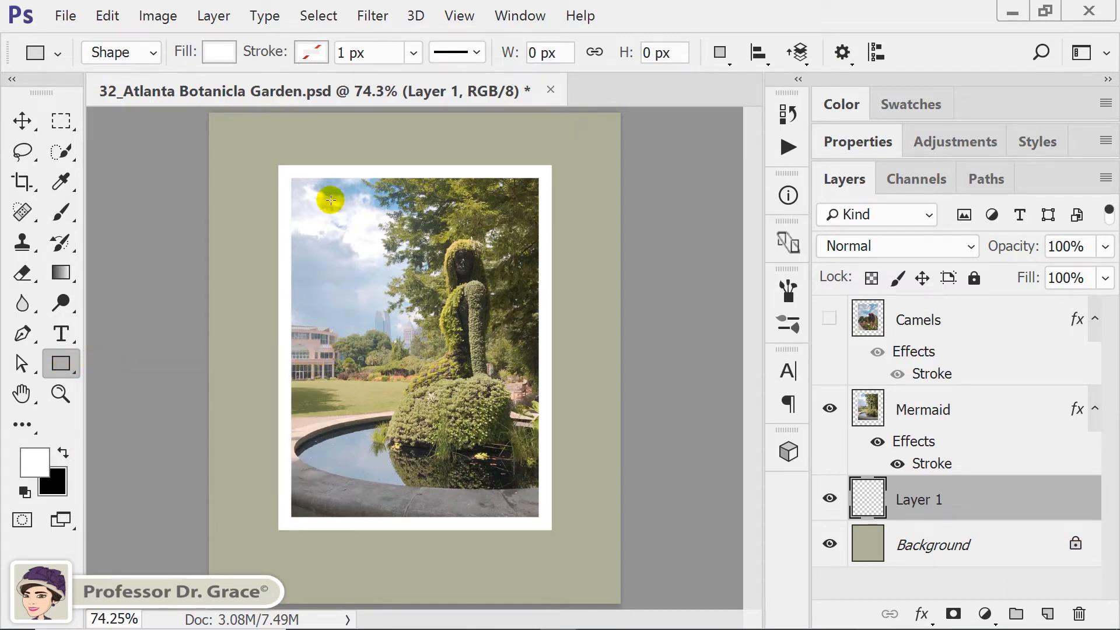
left_click(152, 53)
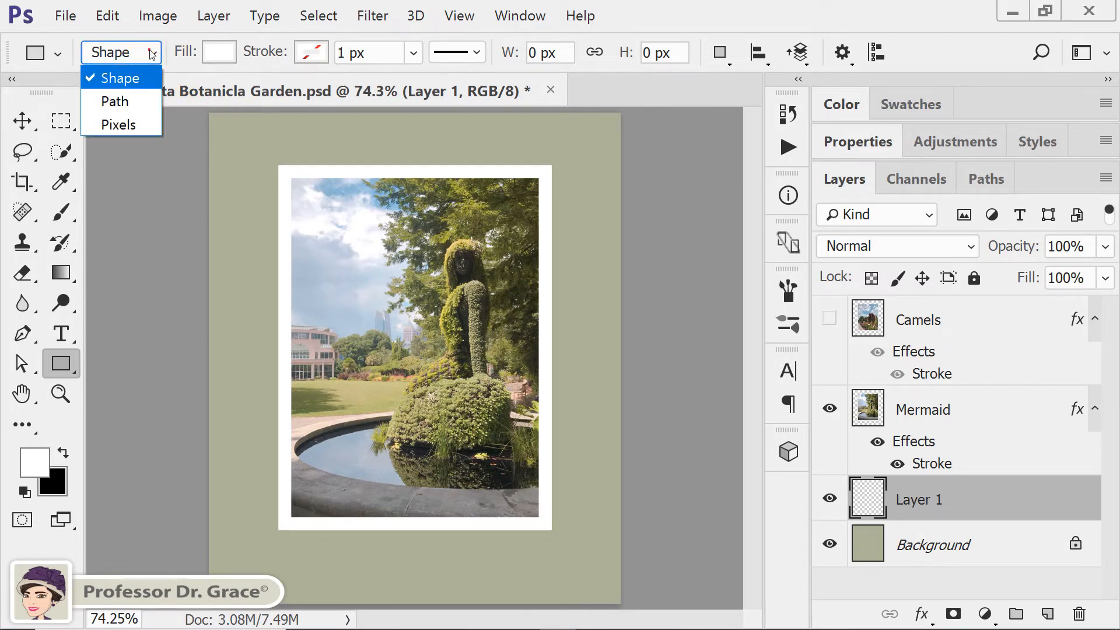
left_click(140, 86)
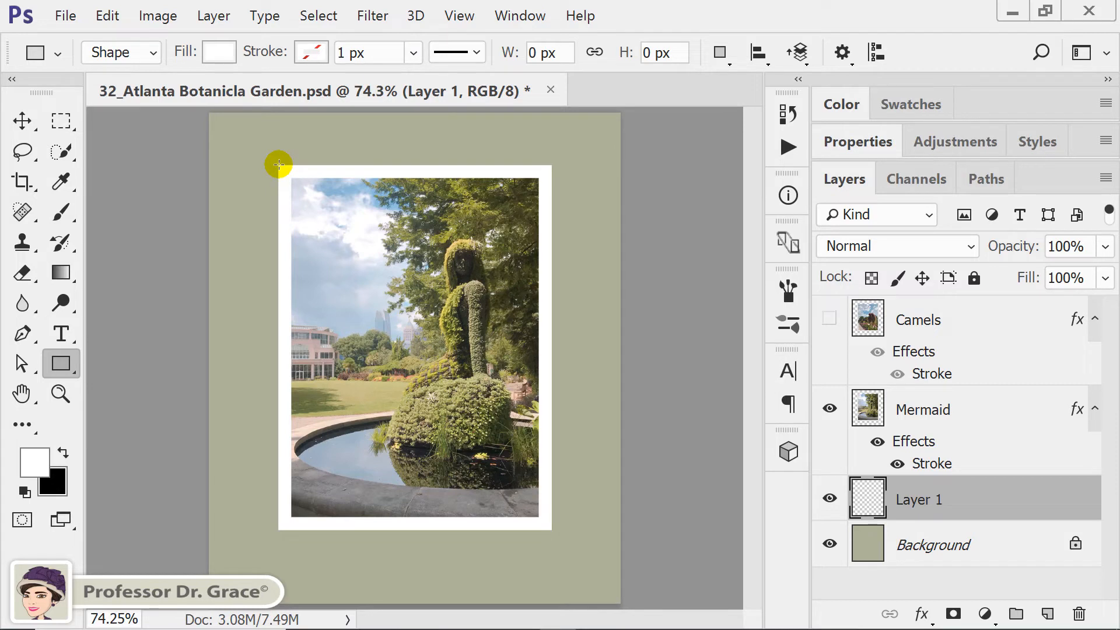
left_click_drag(279, 165, 549, 528)
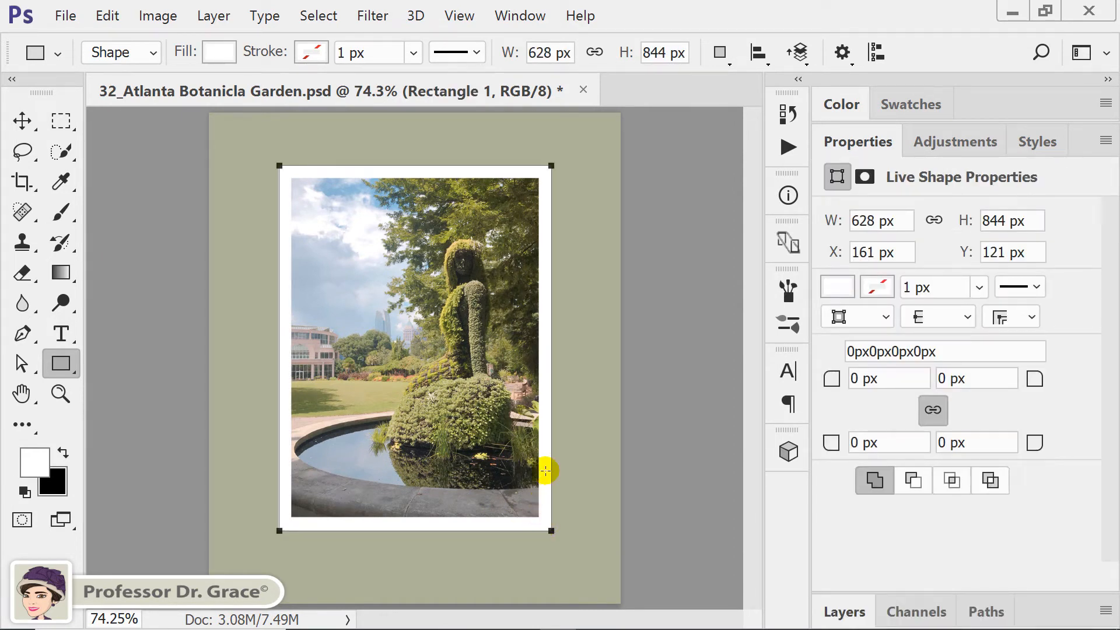
left_click(575, 349)
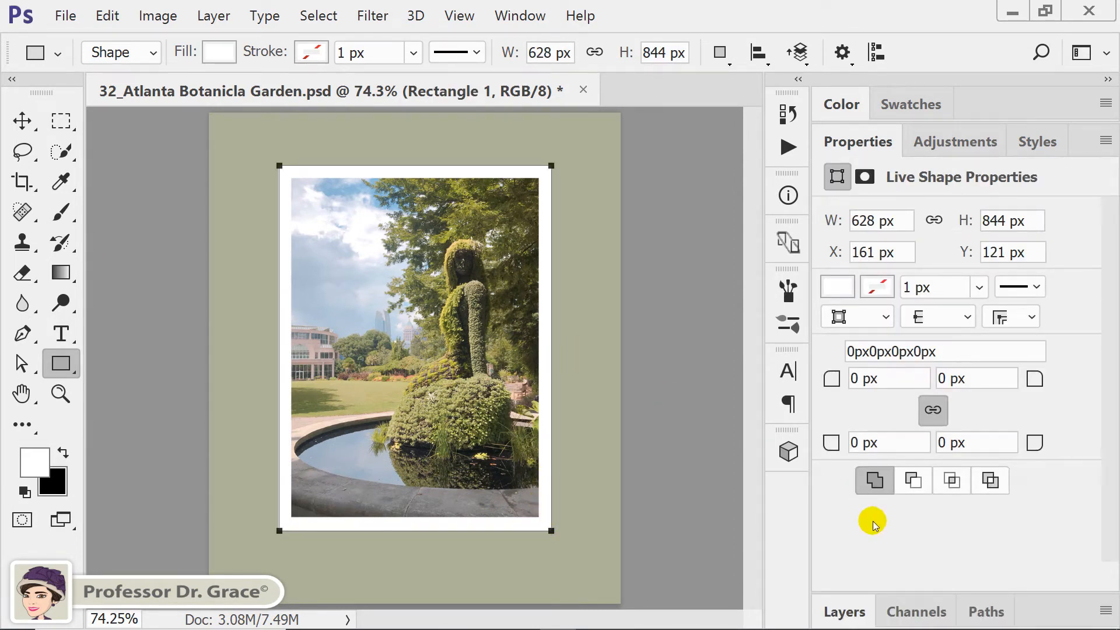
Step: Add a Drop Shadow effect to the Rectangle 1 layer and set its angle to 90°
left_click(846, 610)
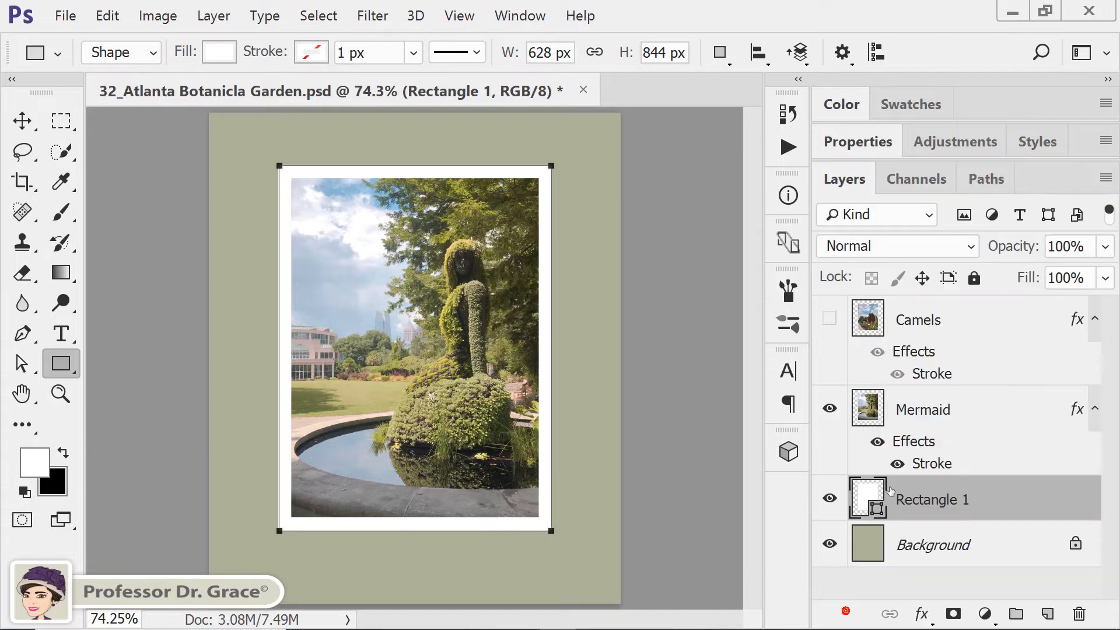
double_click(1036, 503)
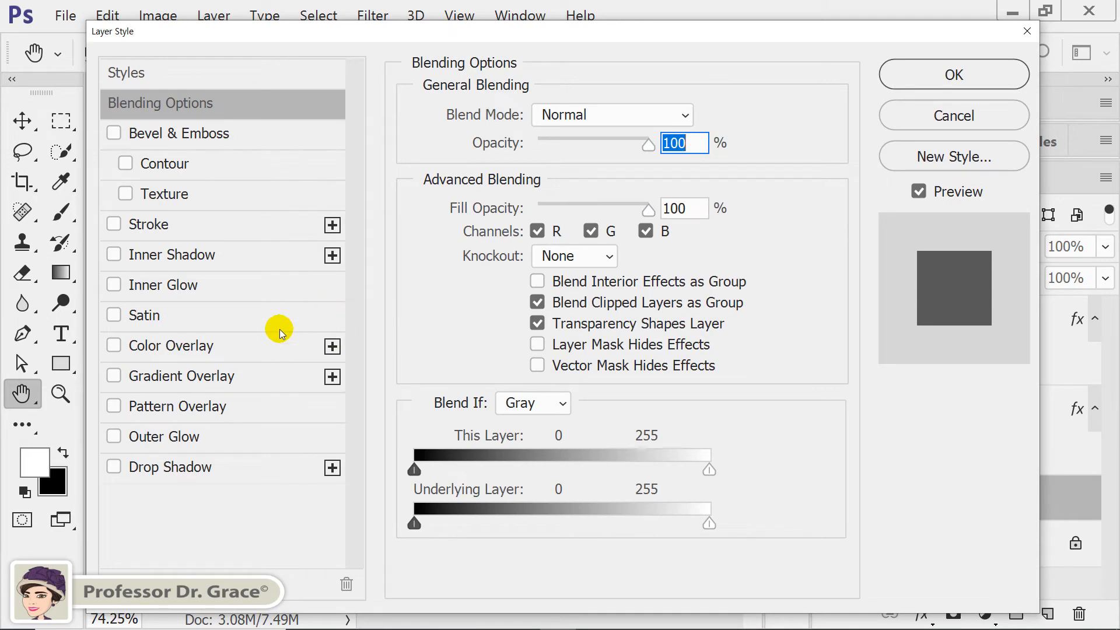
left_click(176, 469)
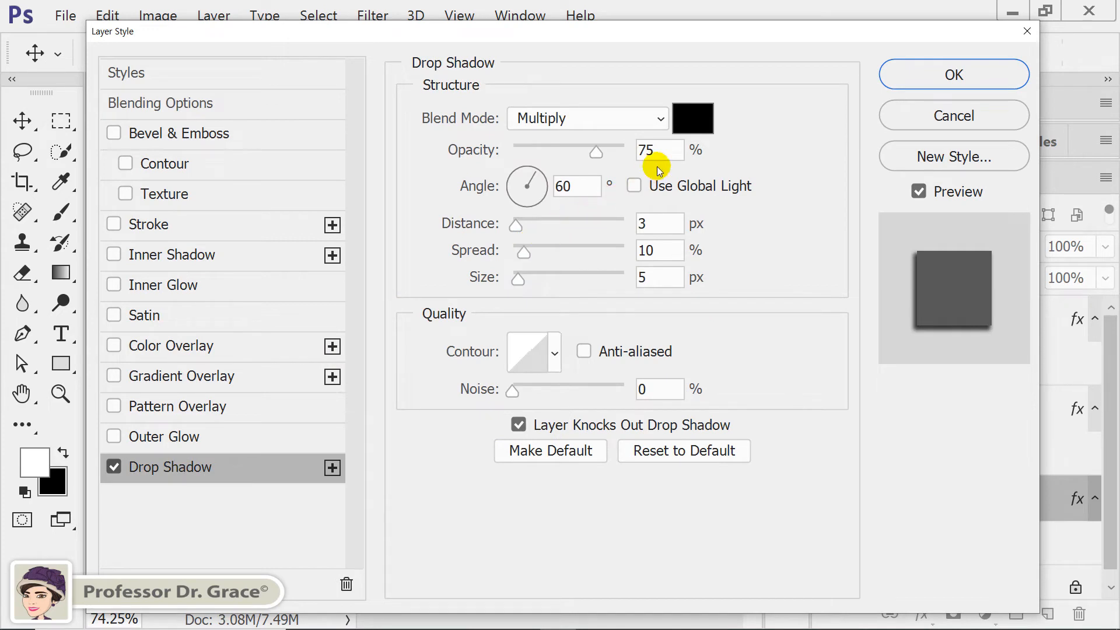
double_click(652, 151)
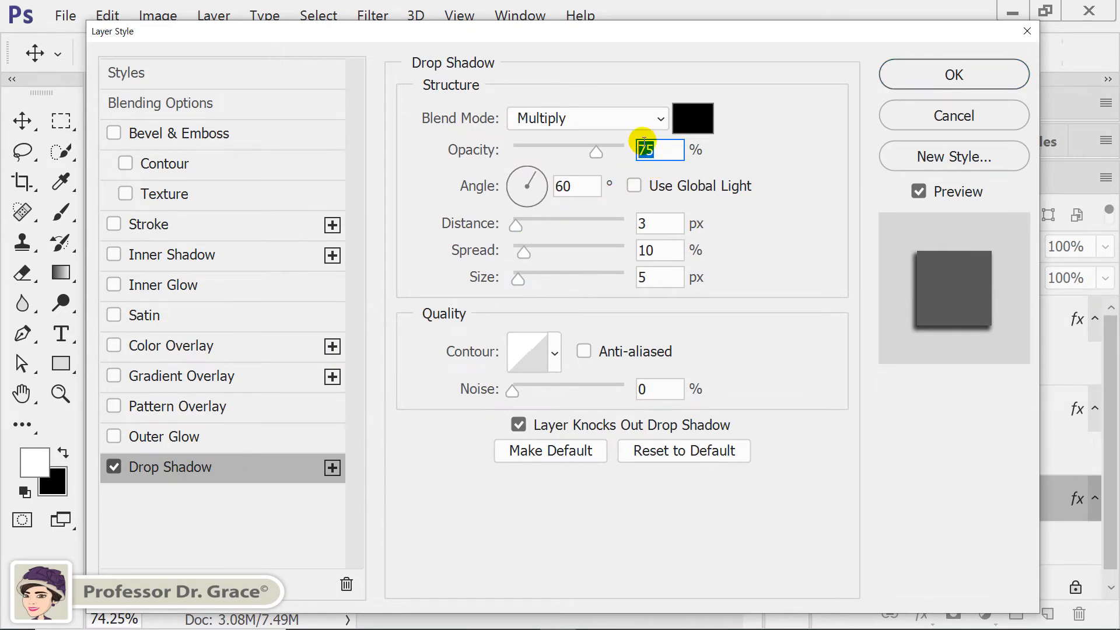
left_click_drag(578, 186, 540, 187)
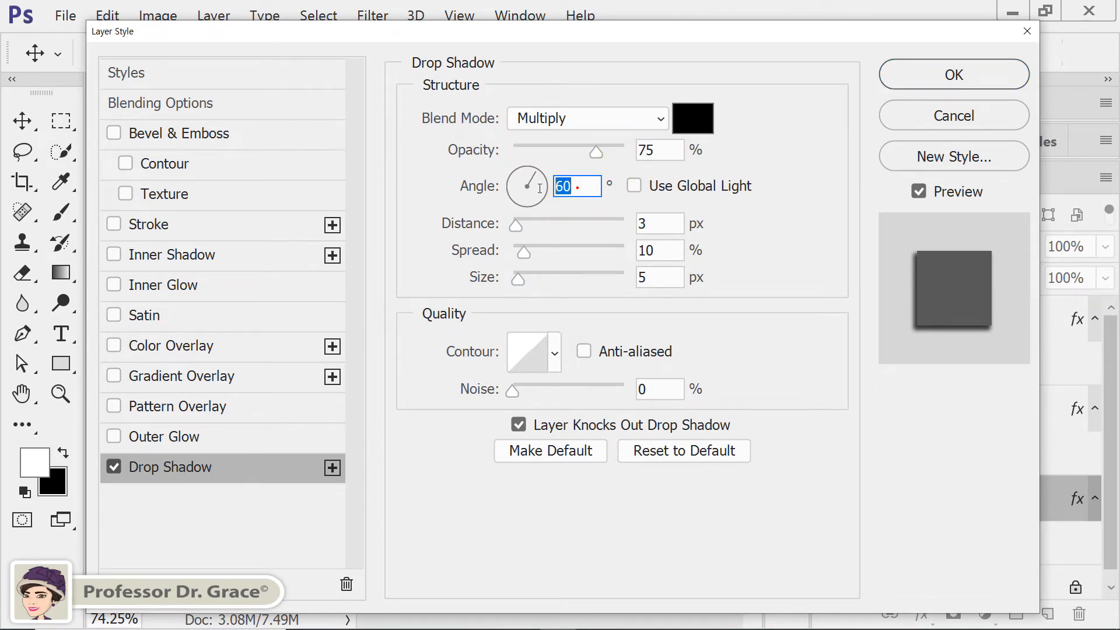
type("90")
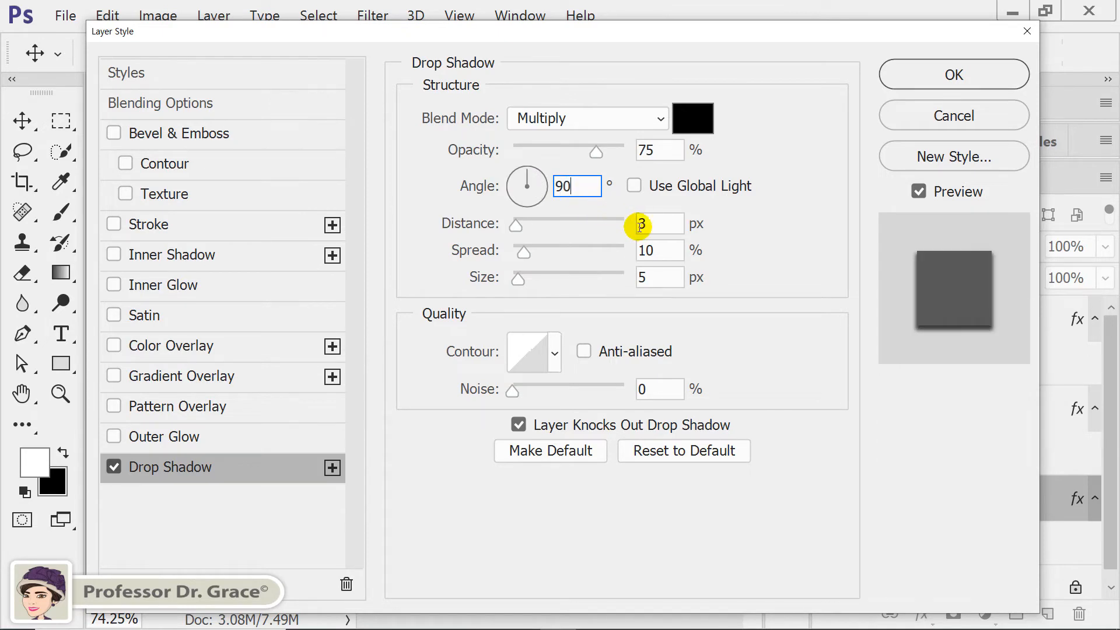
Step: Set the drop shadow's distance to 5 px, spread to 0% and size to 15 px, and apply the layer style
left_click_drag(657, 224, 585, 256)
type("5")
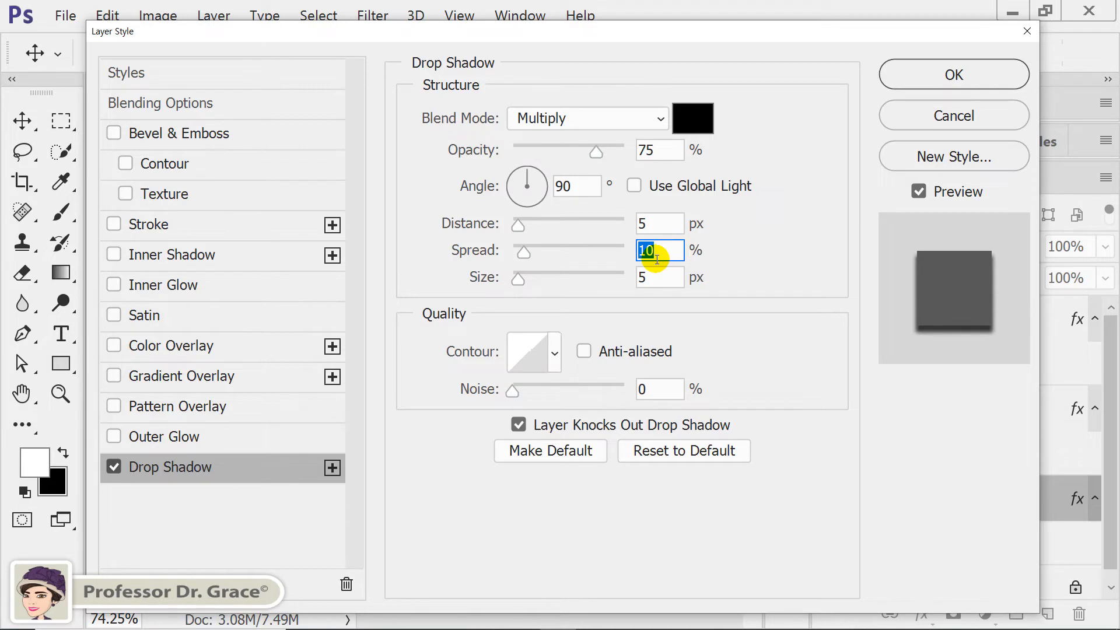
type("0")
left_click_drag(662, 278, 627, 285)
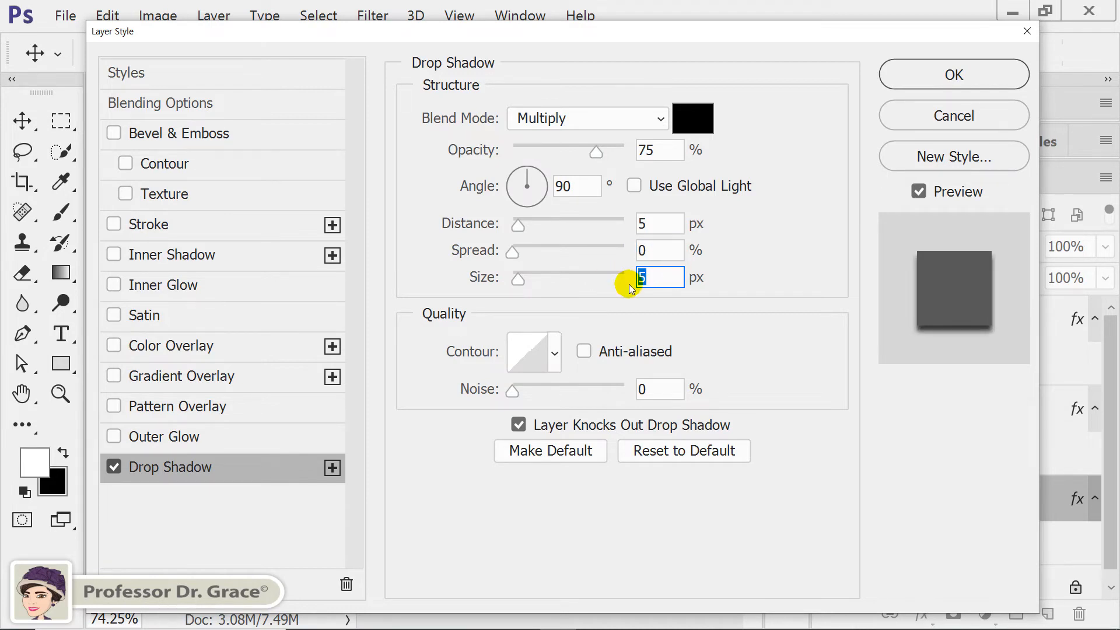
type("15")
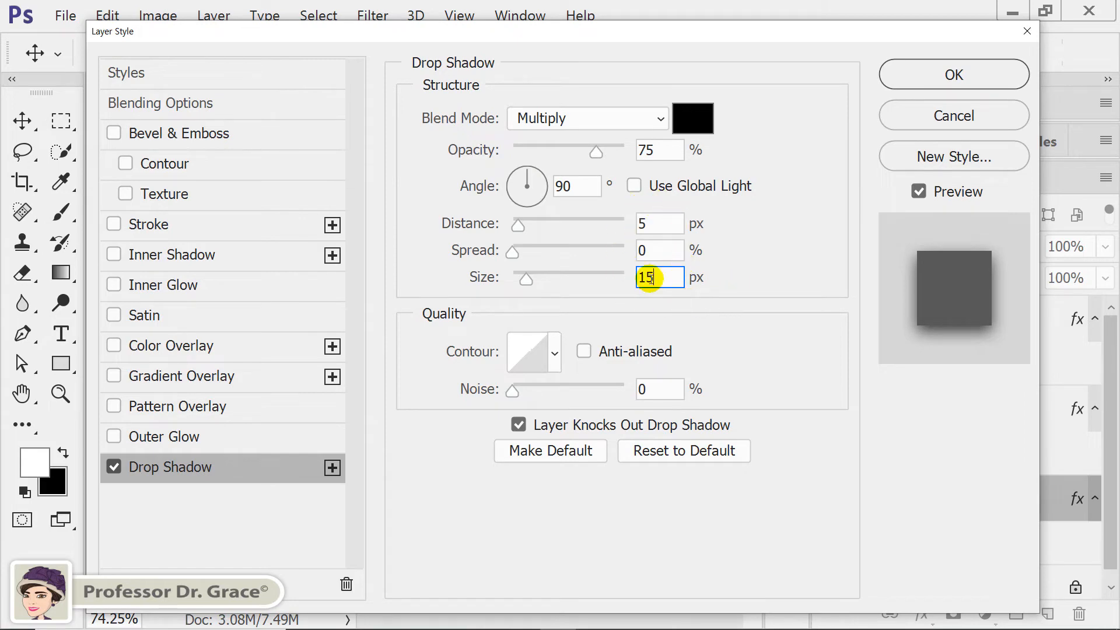
left_click(940, 76)
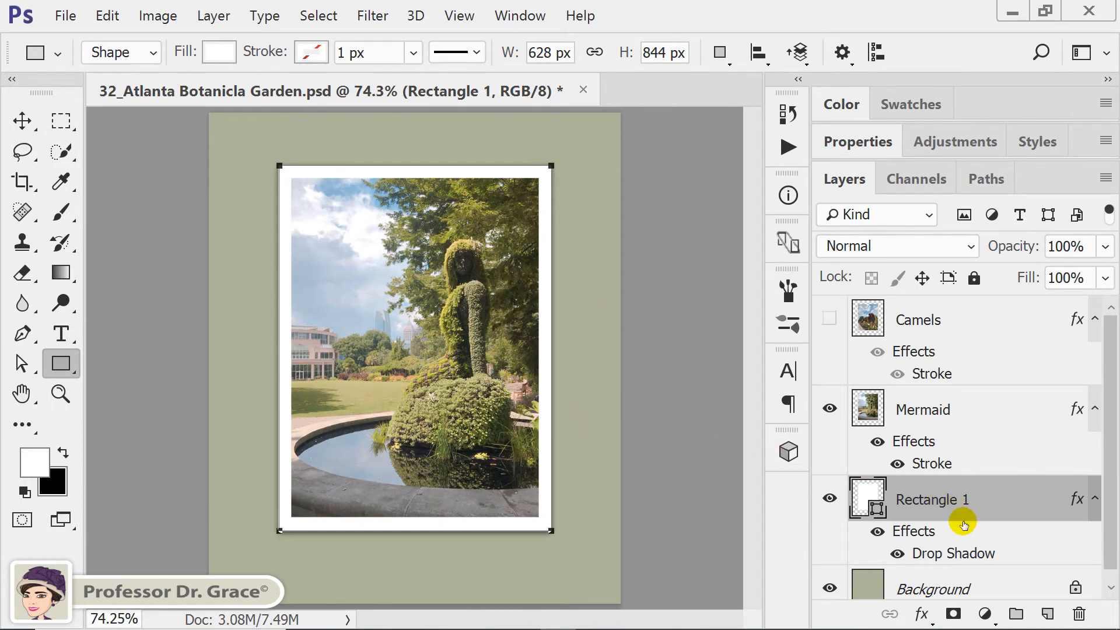
Step: Collapse the effects lists of the Rectangle 1, Mermaid and Camels layers
scroll(980, 501, "down", 1)
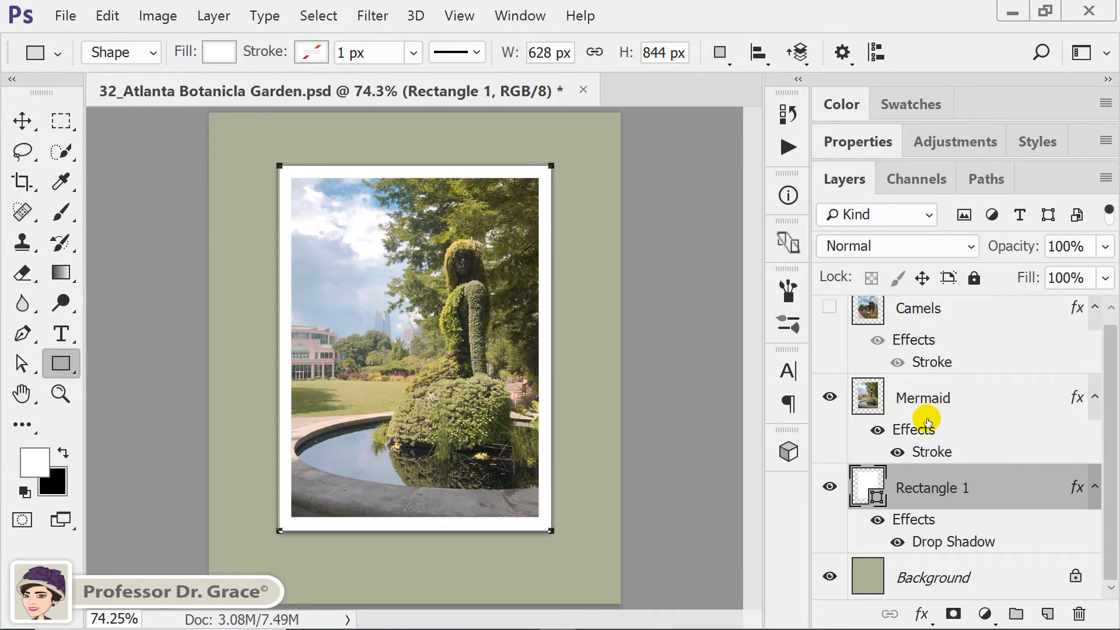
left_click(1096, 489)
left_click(1095, 409)
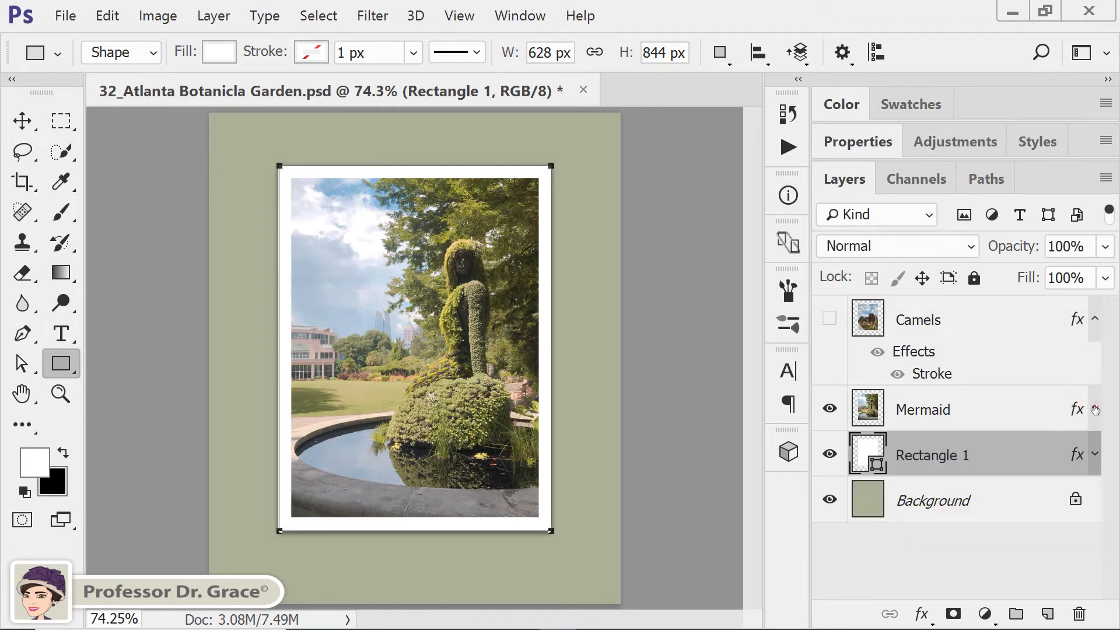
left_click(1094, 318)
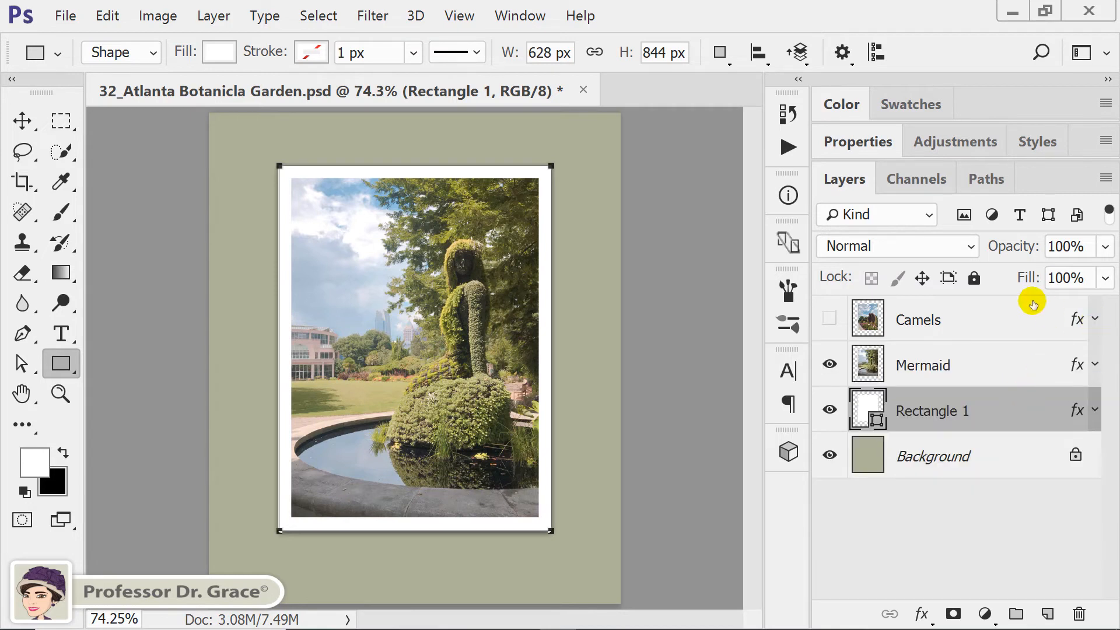
Step: Convert the Rectangle 1 drop shadow effect into its own separate layer, accepting the effects warning
key("v")
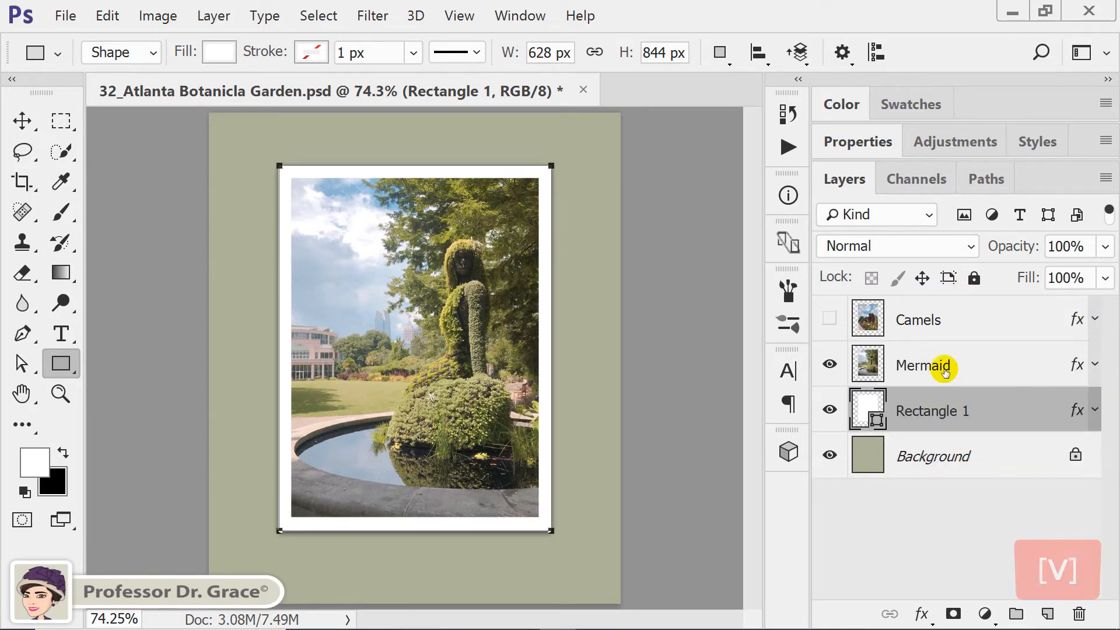
left_click(20, 120)
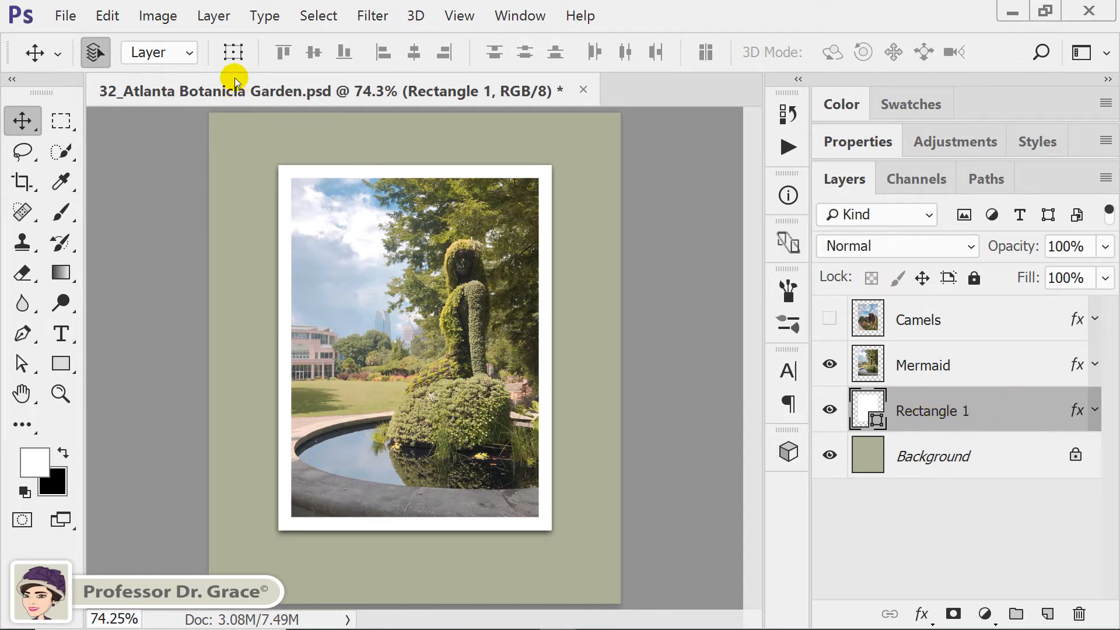
left_click(205, 16)
mouse_move(227, 138)
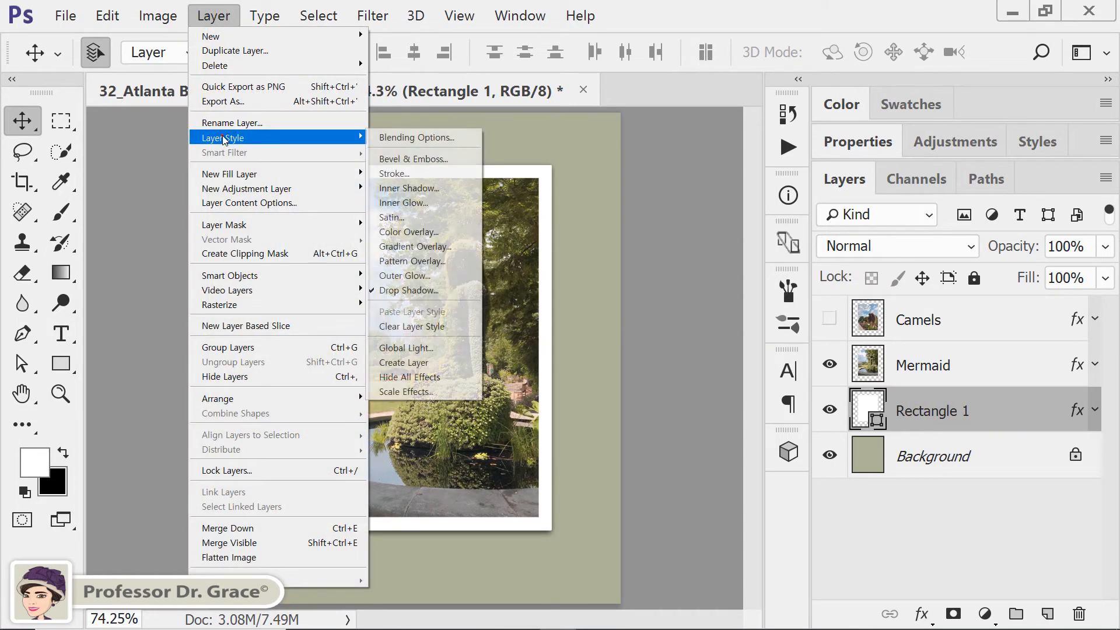
left_click(455, 363)
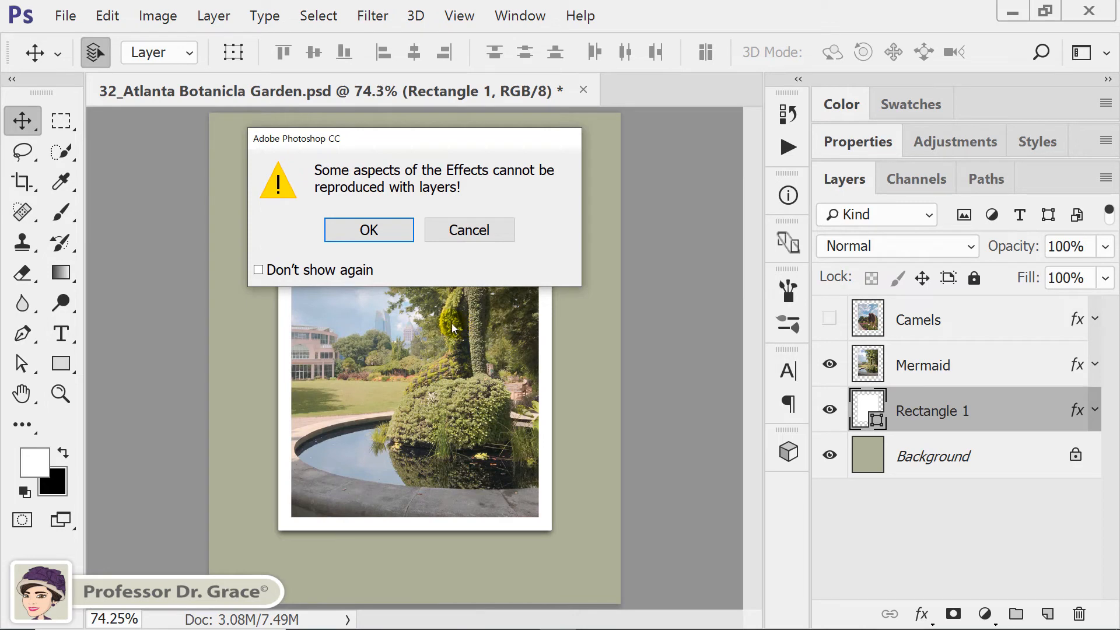
left_click(364, 231)
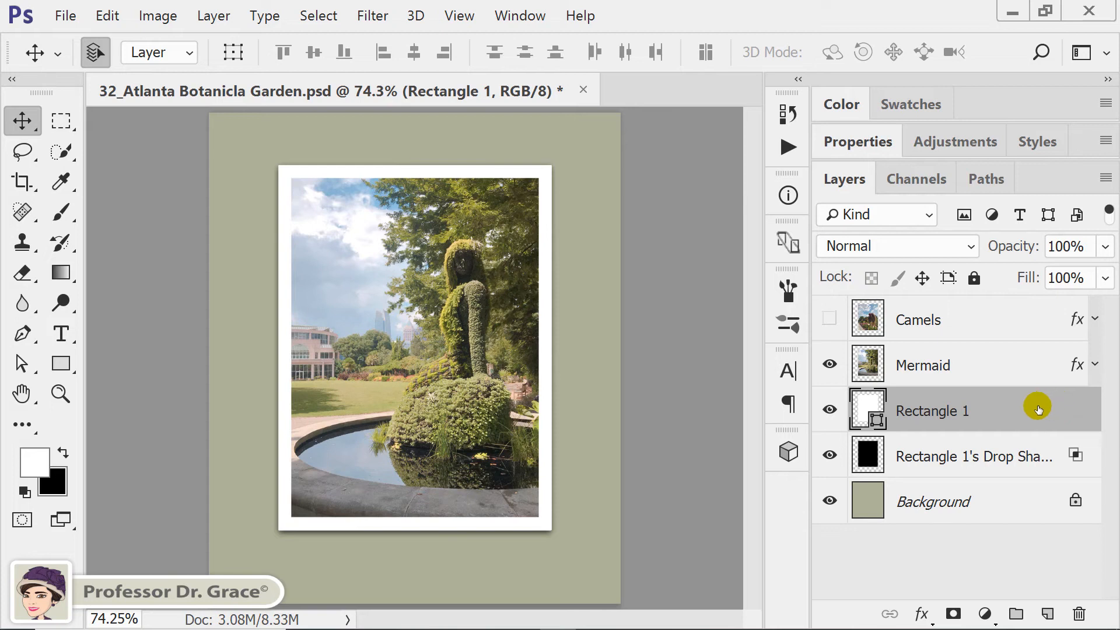
Step: Warp the separated drop shadow layer by pulling both of its lower corners straight down, and commit the transform
left_click(981, 460)
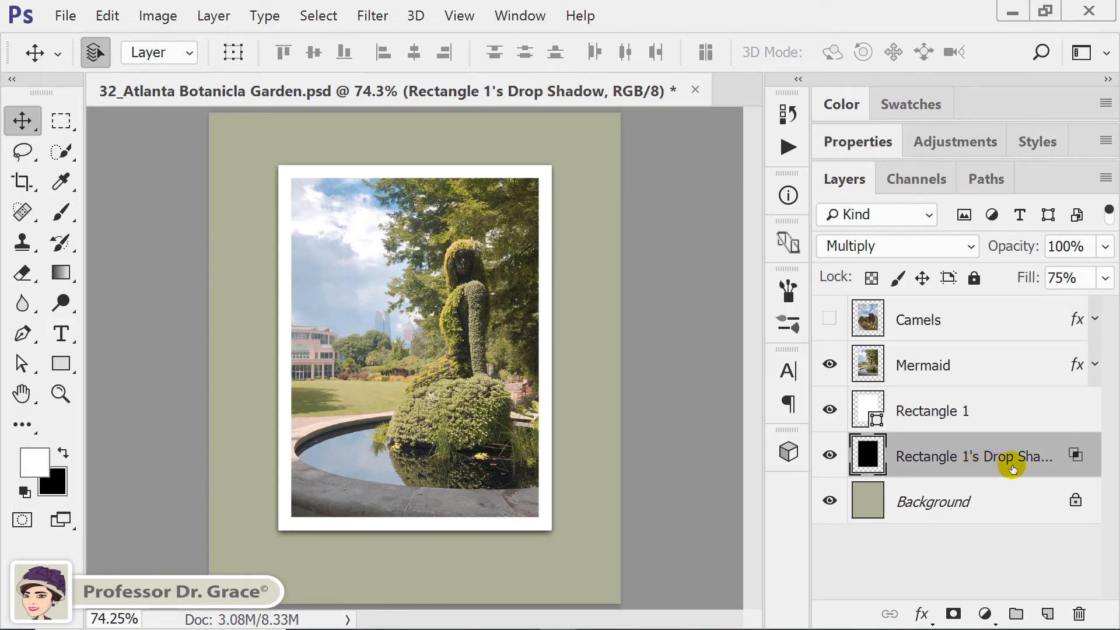
key("ctrl+t")
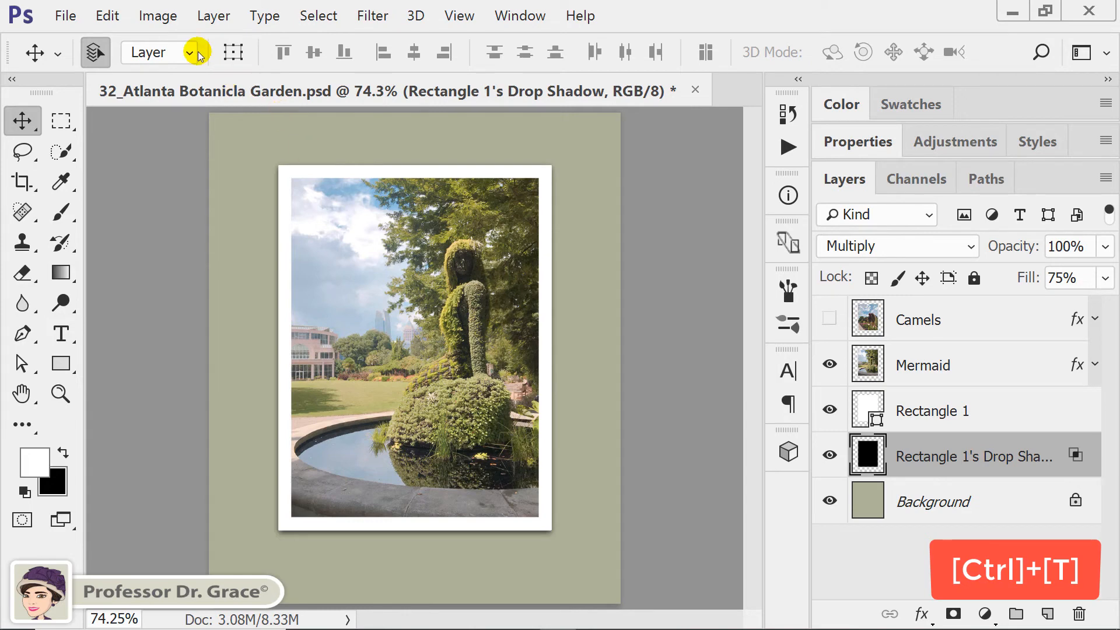
left_click(108, 16)
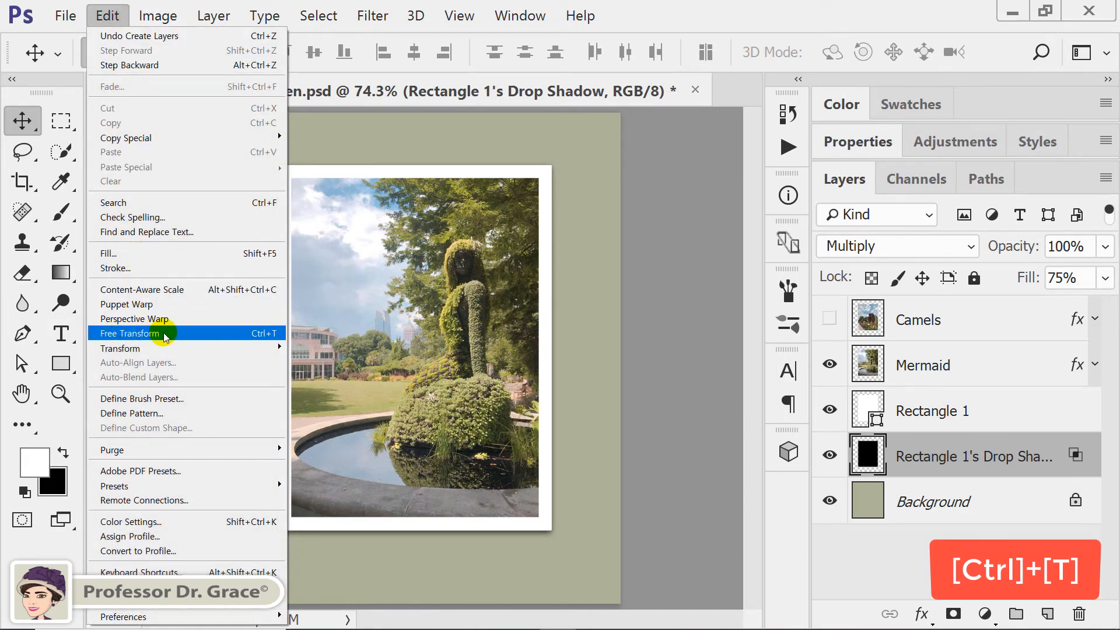
left_click(271, 336)
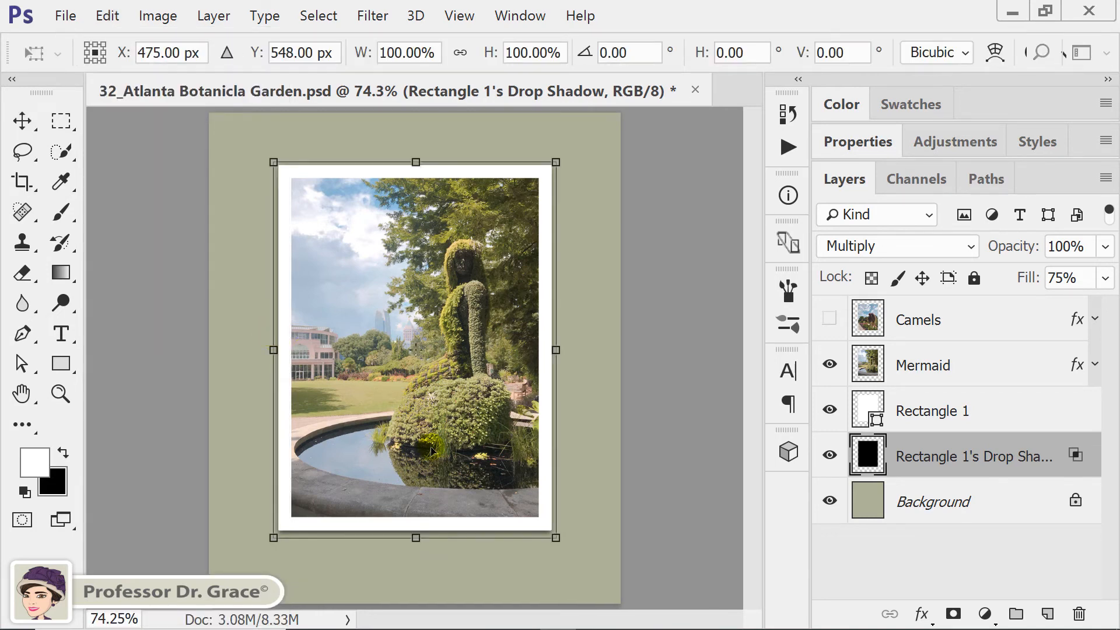
left_click(995, 49)
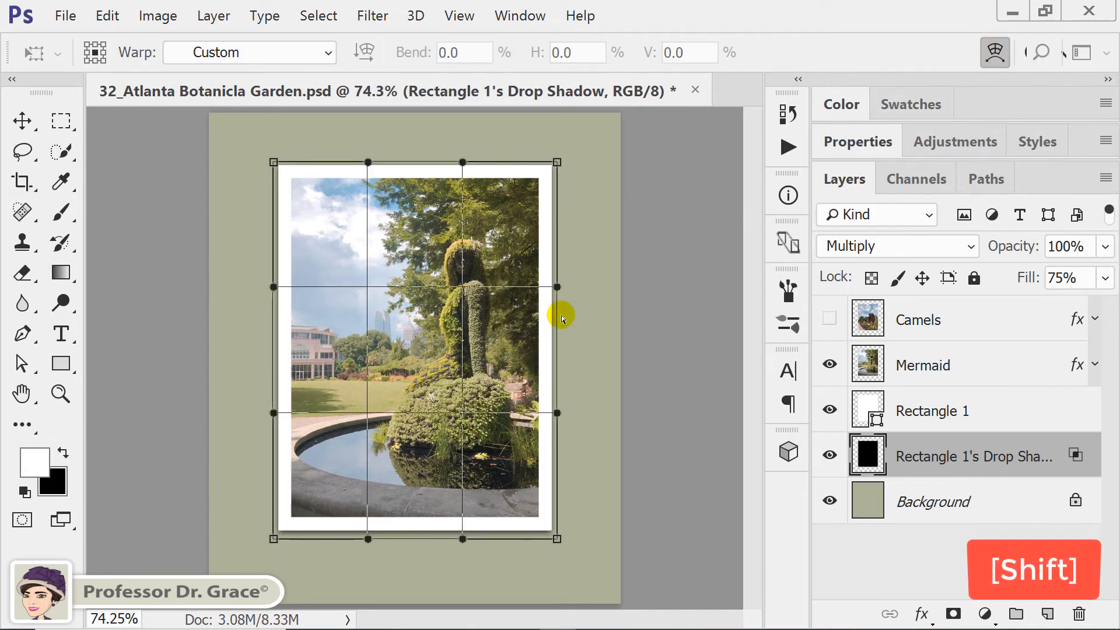
left_click_drag(274, 539, 274, 550)
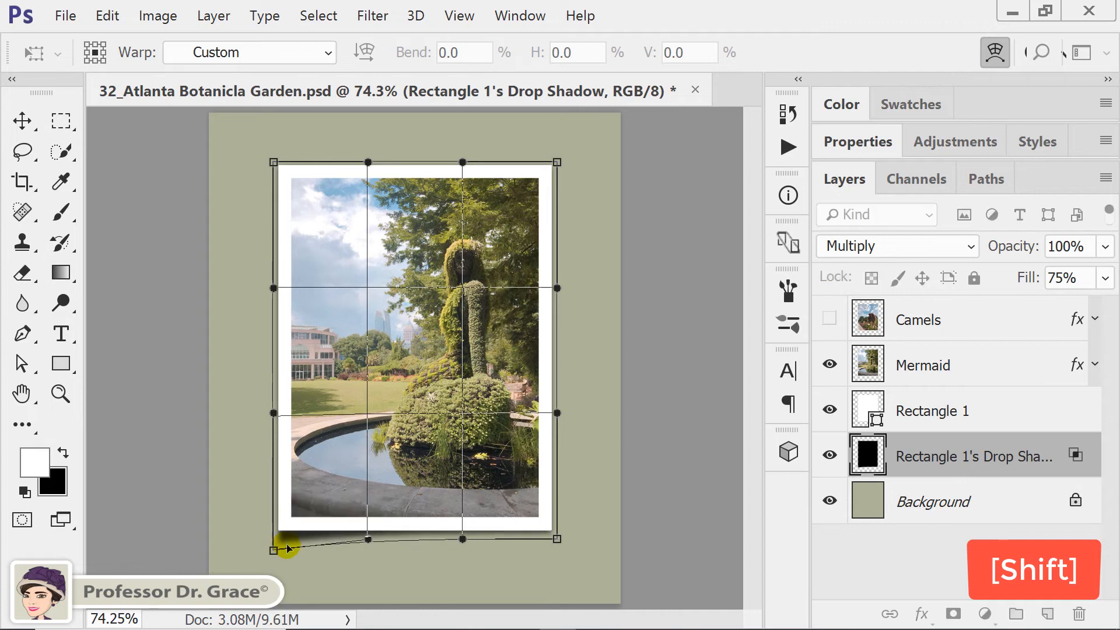
left_click_drag(558, 541, 557, 552)
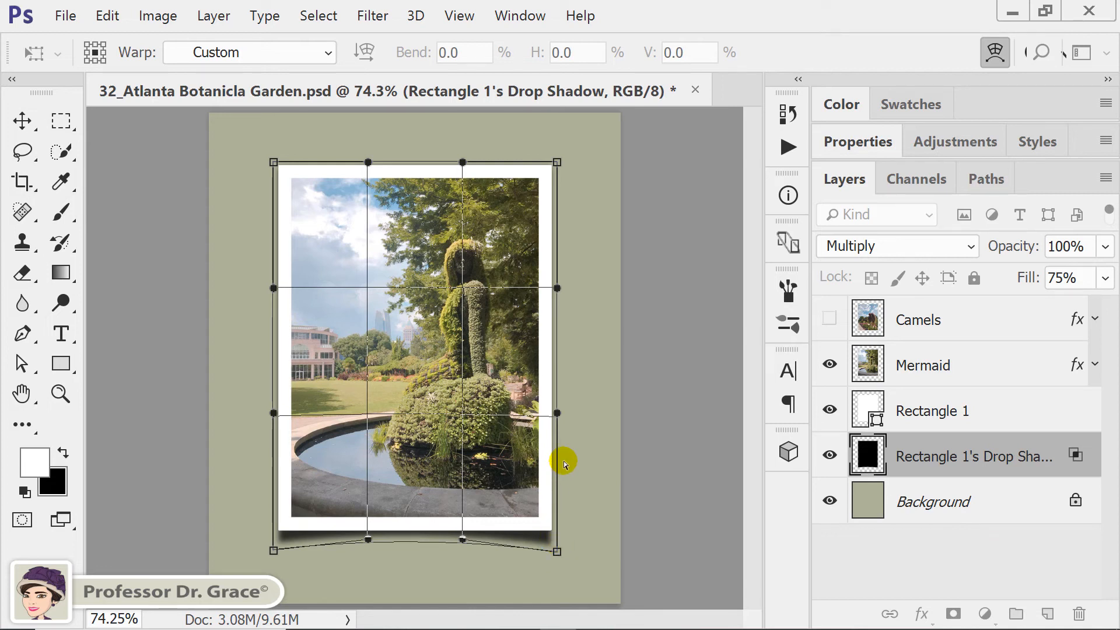
key("Return")
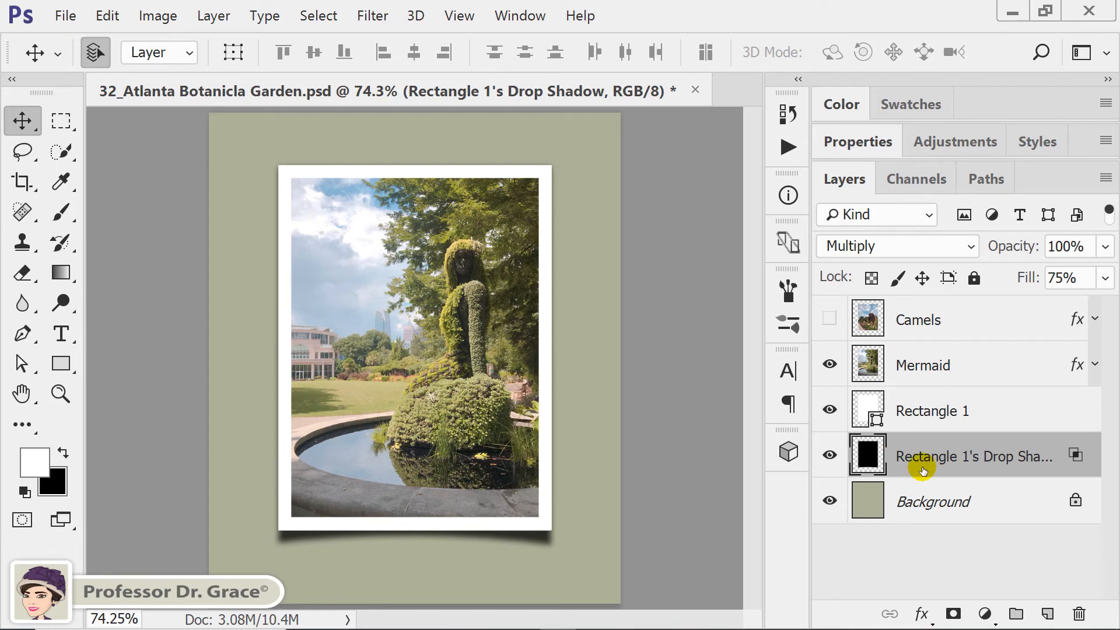
Step: Hide the Rectangle 1 layer
left_click(830, 409)
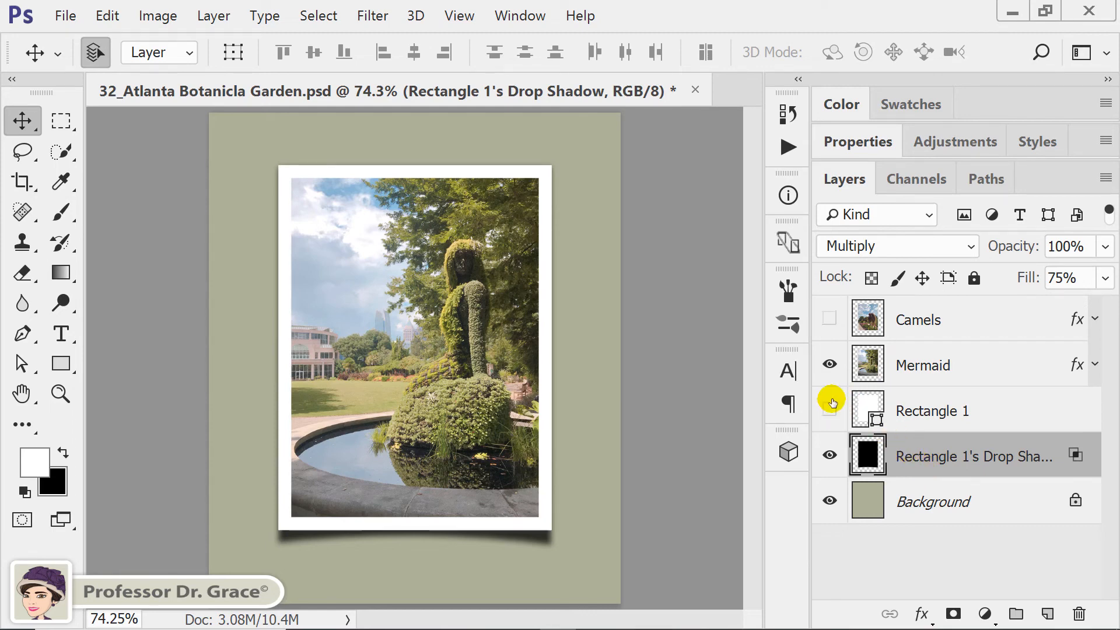
Step: Toggle the Camels layer's visibility to compare both framed photos over the curved shadow, leaving it shown, and deselect all layers
left_click(830, 319)
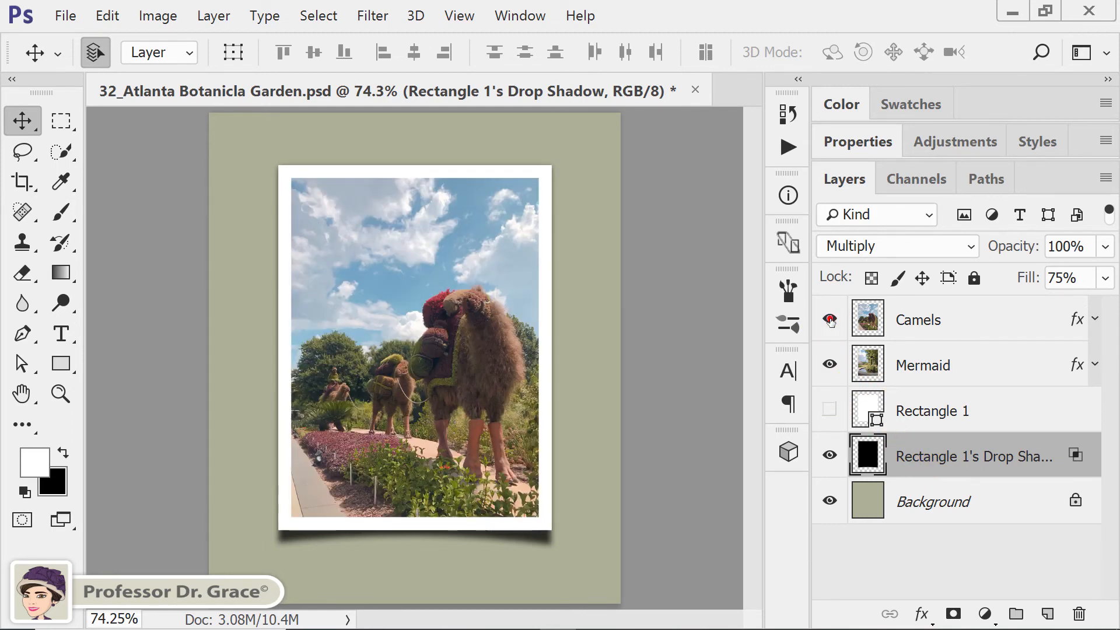
left_click(829, 319)
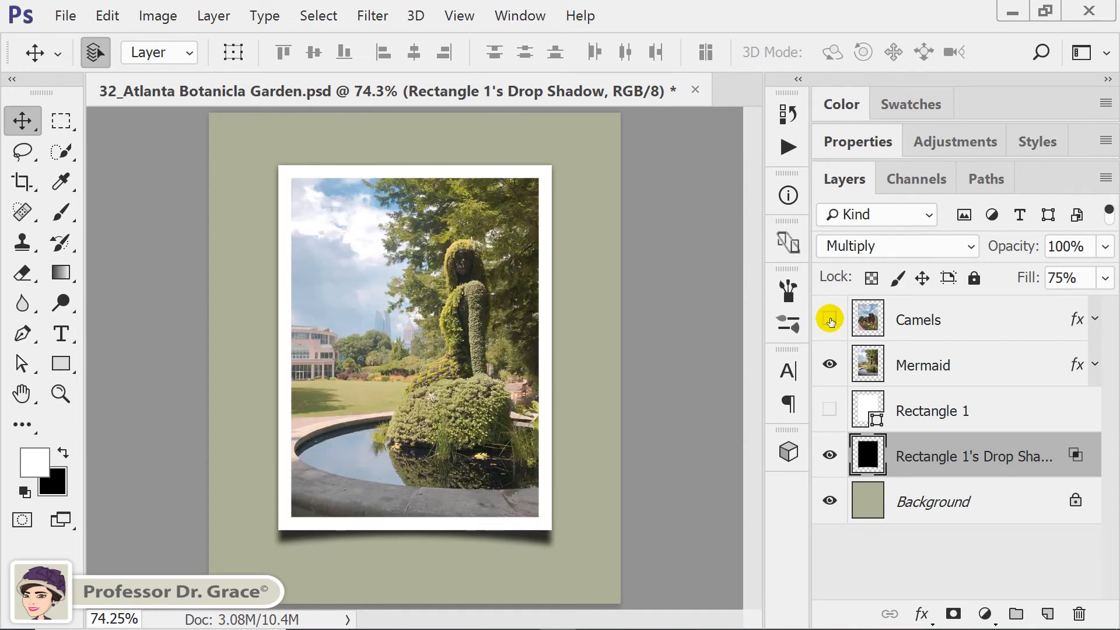
left_click(830, 319)
left_click(830, 320)
left_click(830, 318)
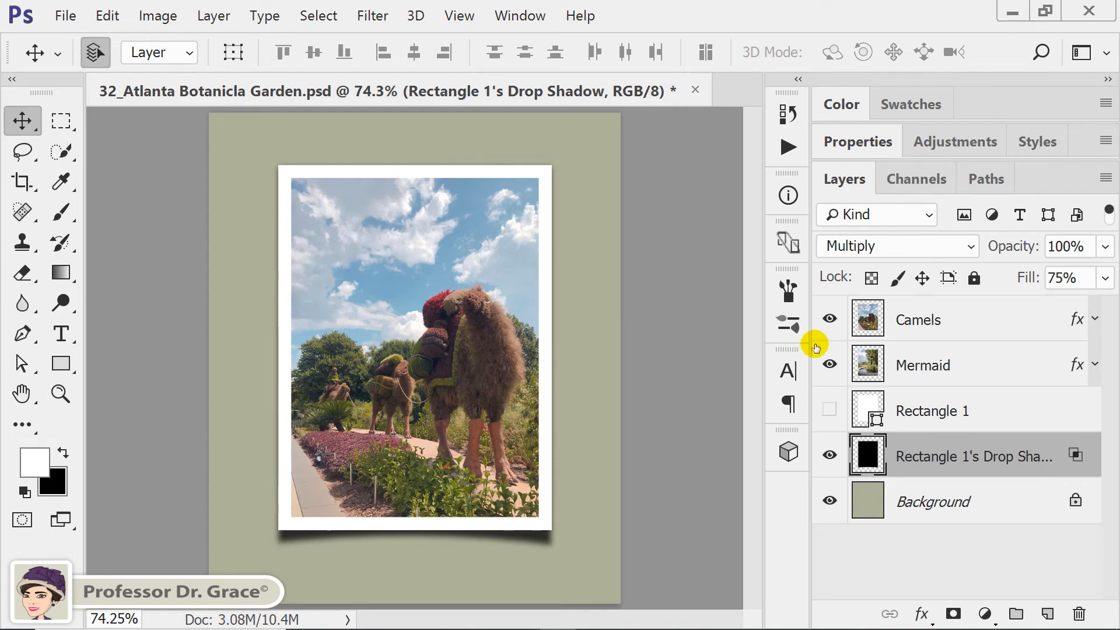
left_click(831, 319)
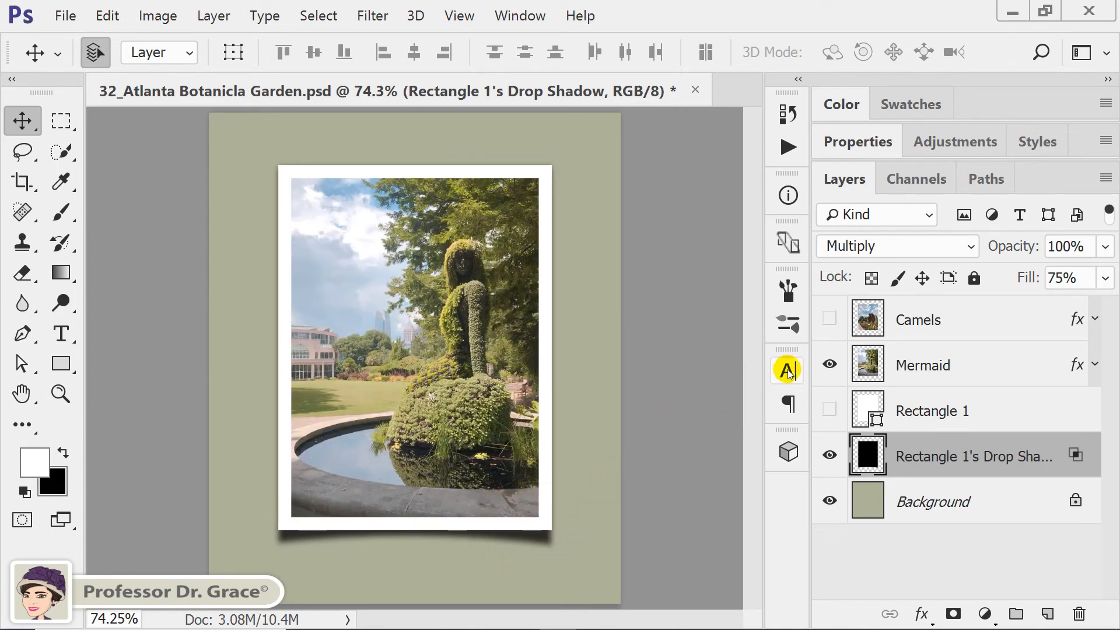
left_click(831, 319)
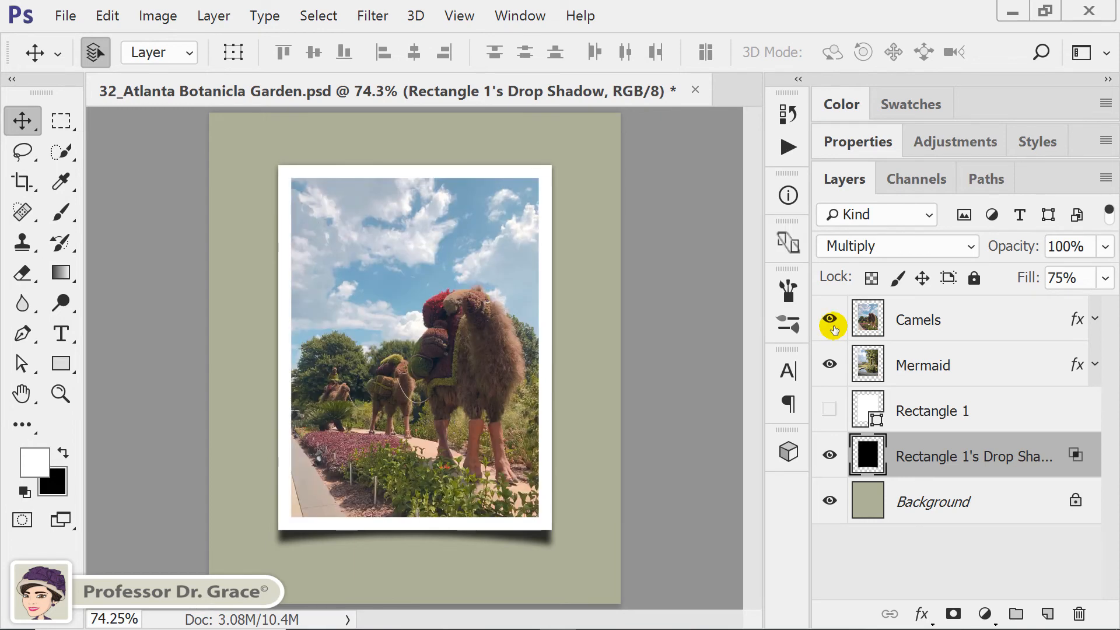
left_click(933, 537)
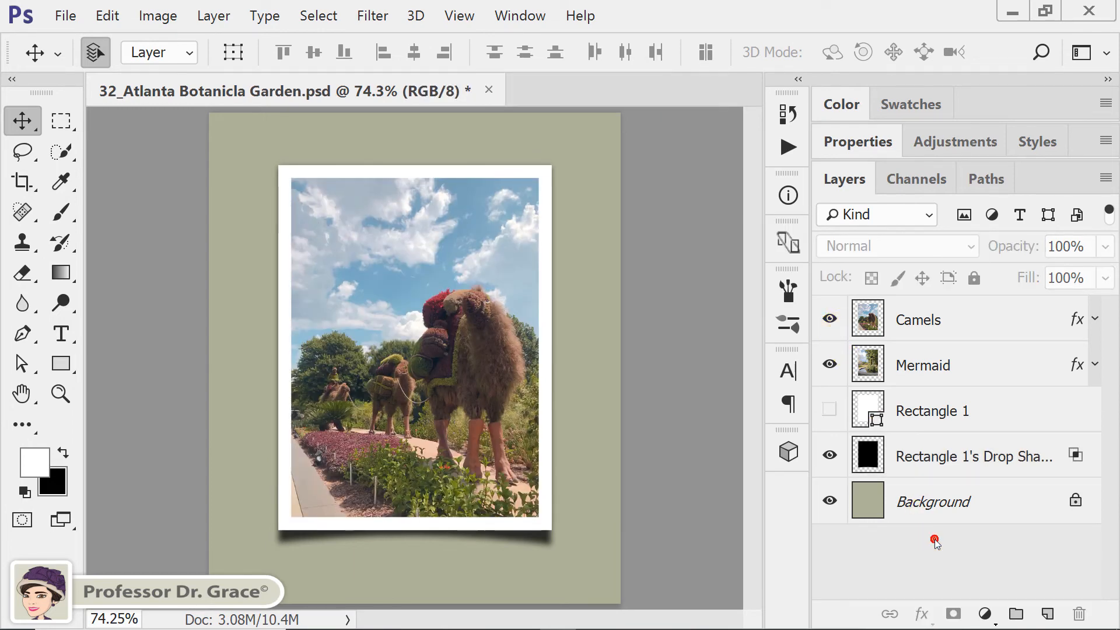